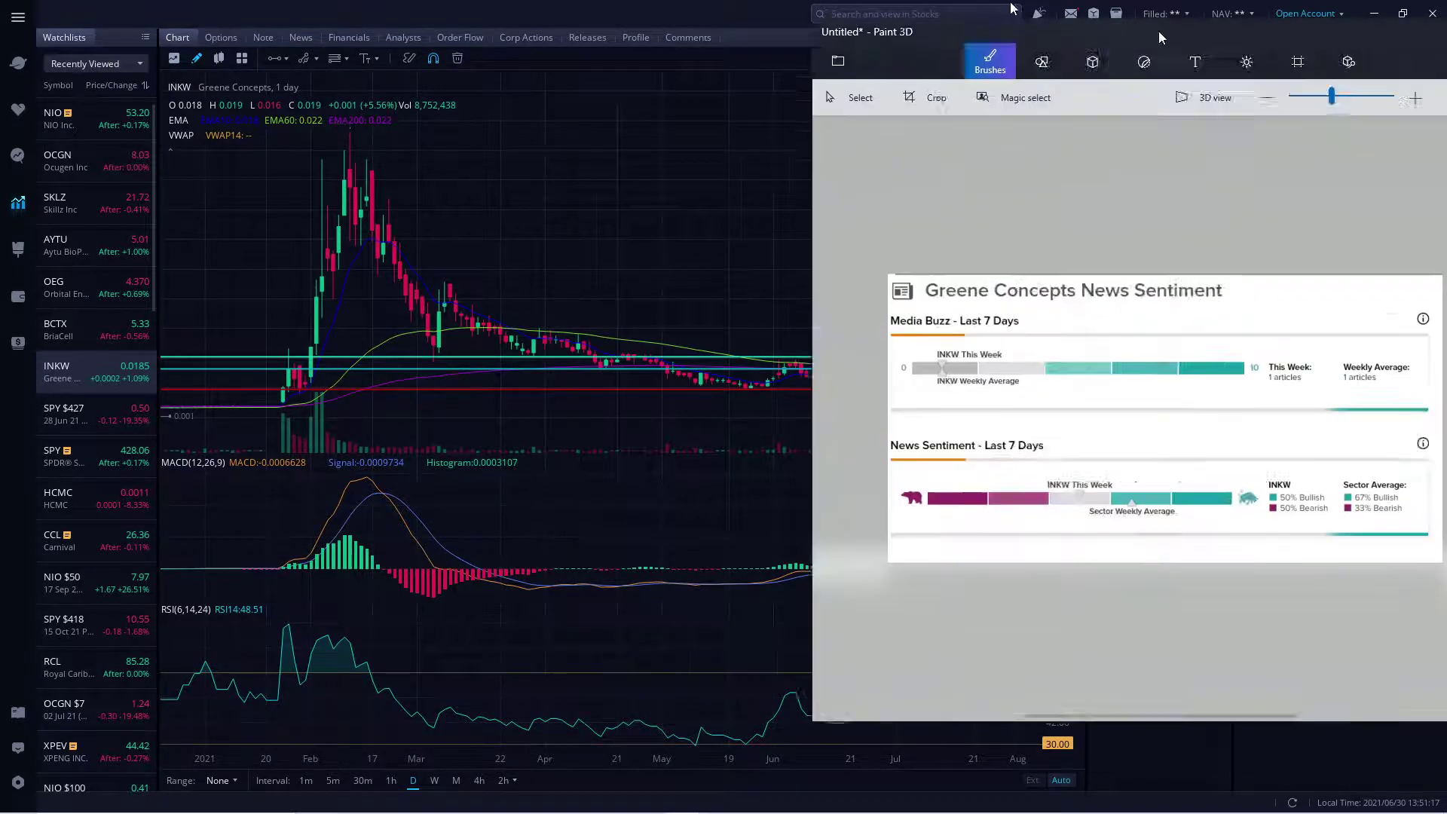
- Mark the Sector Weekly Average label, the INKW percentages and the Sector Average block in the News Sentiment section with the blue marker
drag(1159, 30, 658, 47)
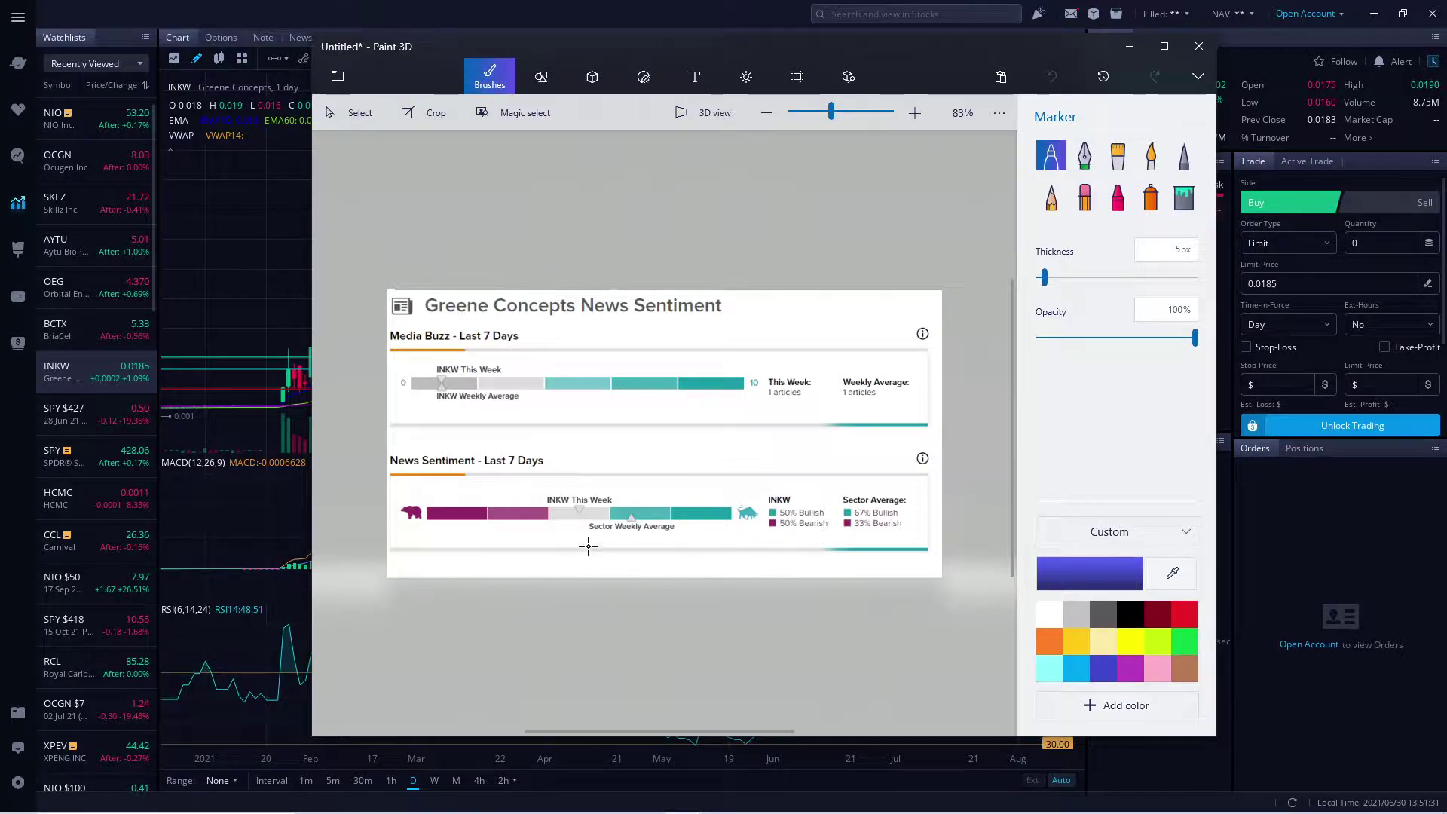
drag(582, 540, 629, 539)
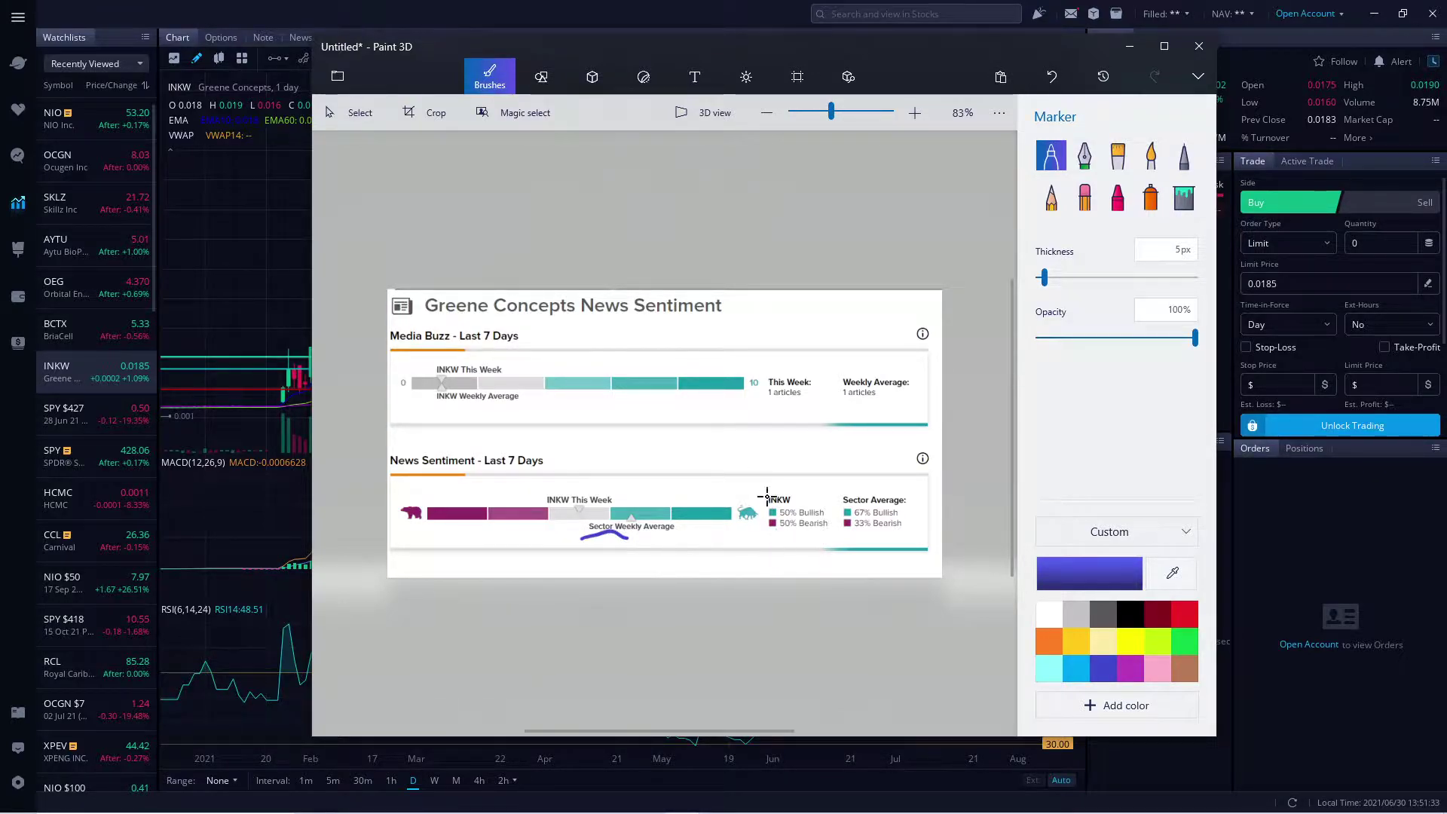
drag(766, 498, 764, 534)
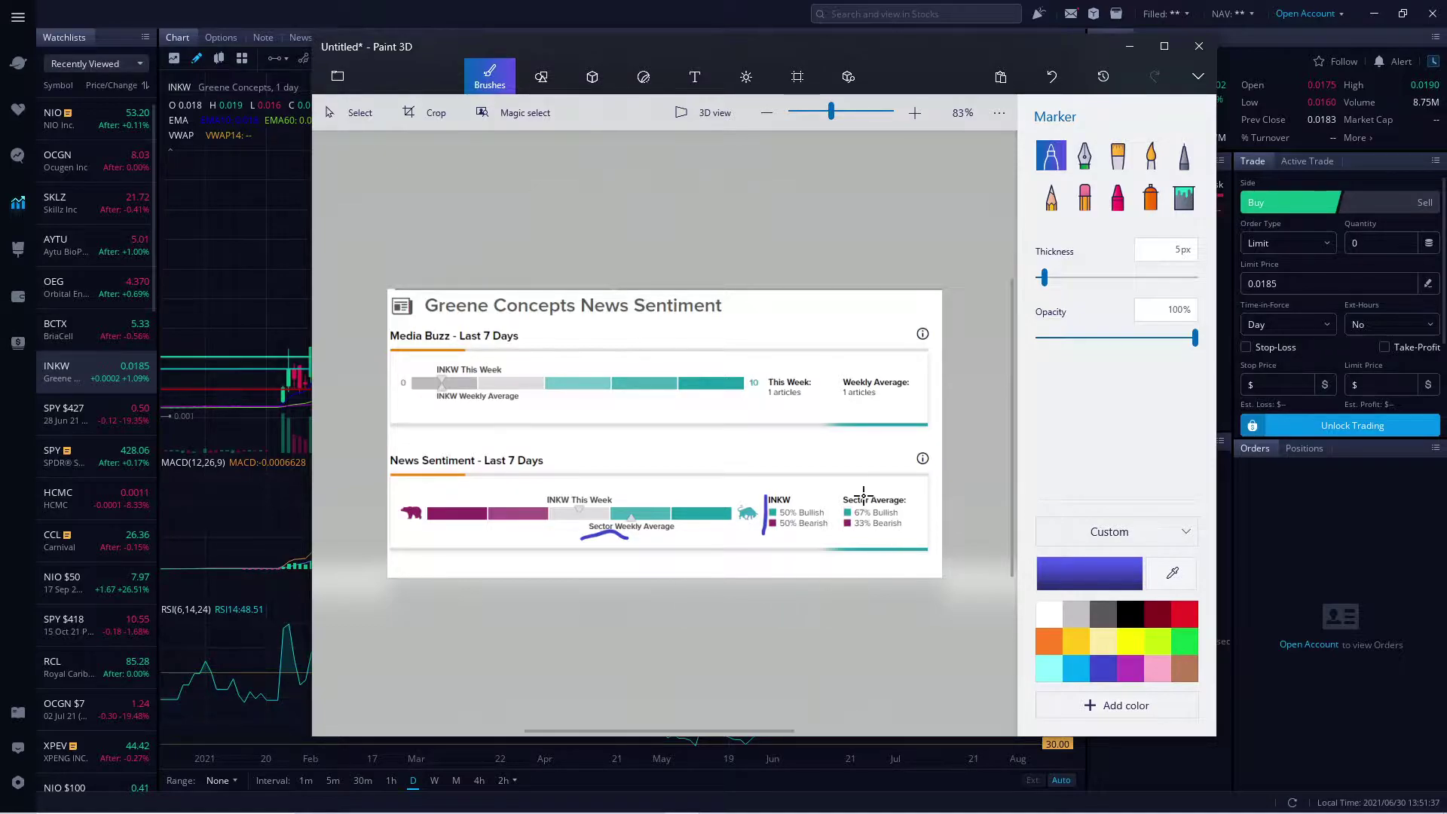
mouse_move(844, 487)
mouse_down()
mouse_move(908, 489)
mouse_move(916, 504)
mouse_move(906, 550)
mouse_move(853, 562)
mouse_up()
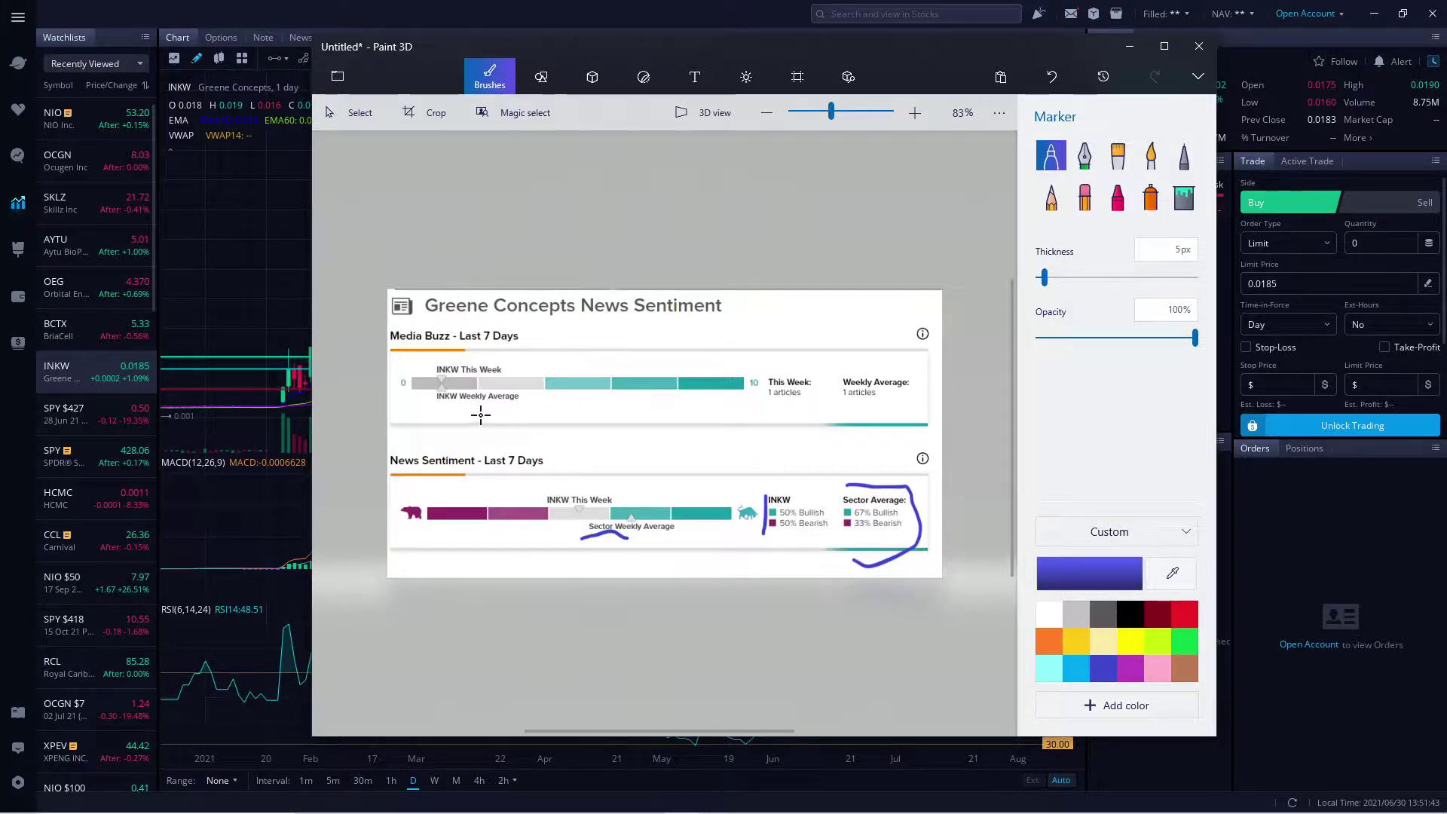
- Underline the Media Buzz chart with the blue marker, then minimize the annotated image window
drag(461, 422, 673, 425)
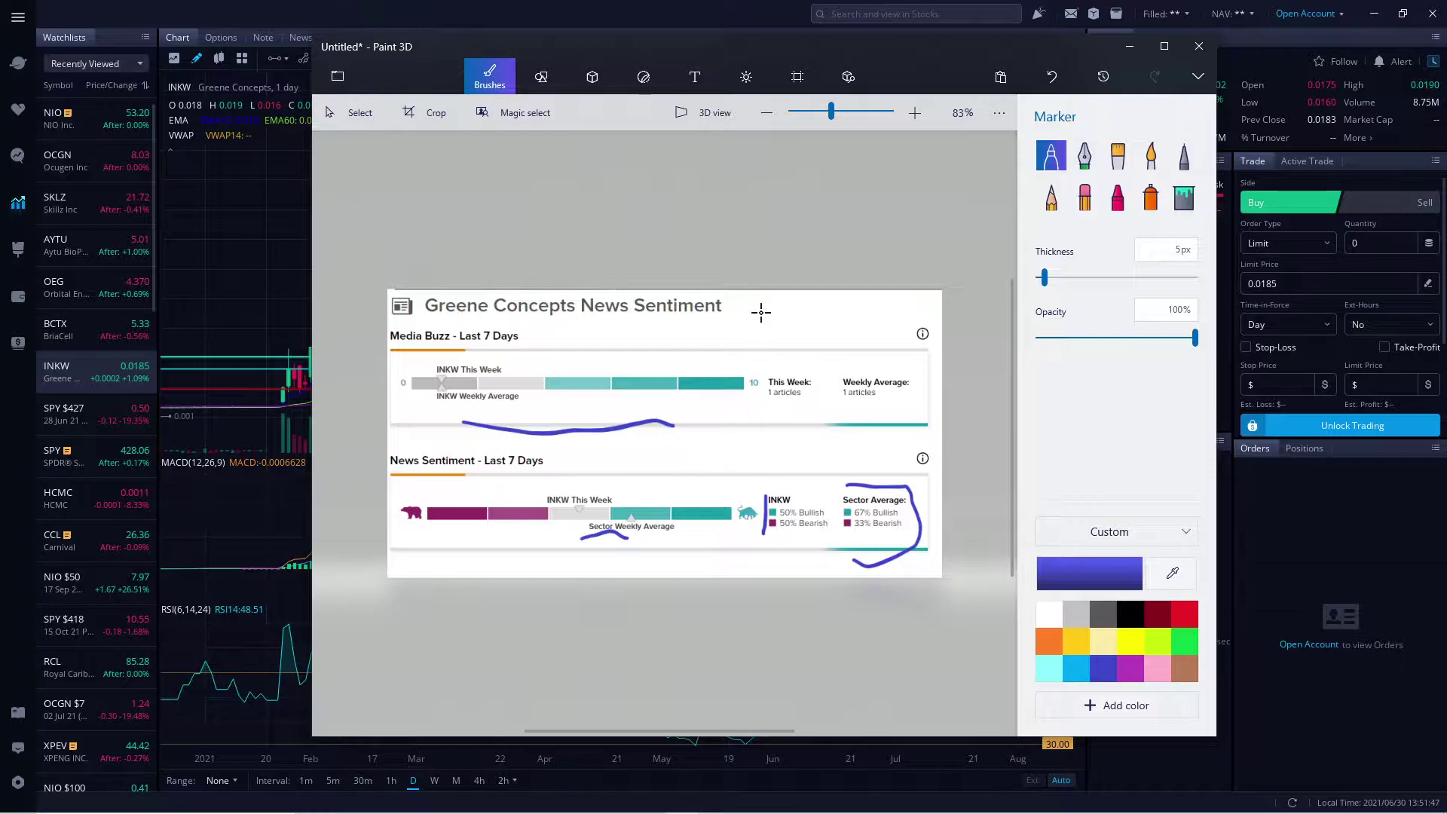
mouse_move(797, 341)
mouse_down()
mouse_move(823, 297)
mouse_move(839, 319)
mouse_up()
click(1130, 48)
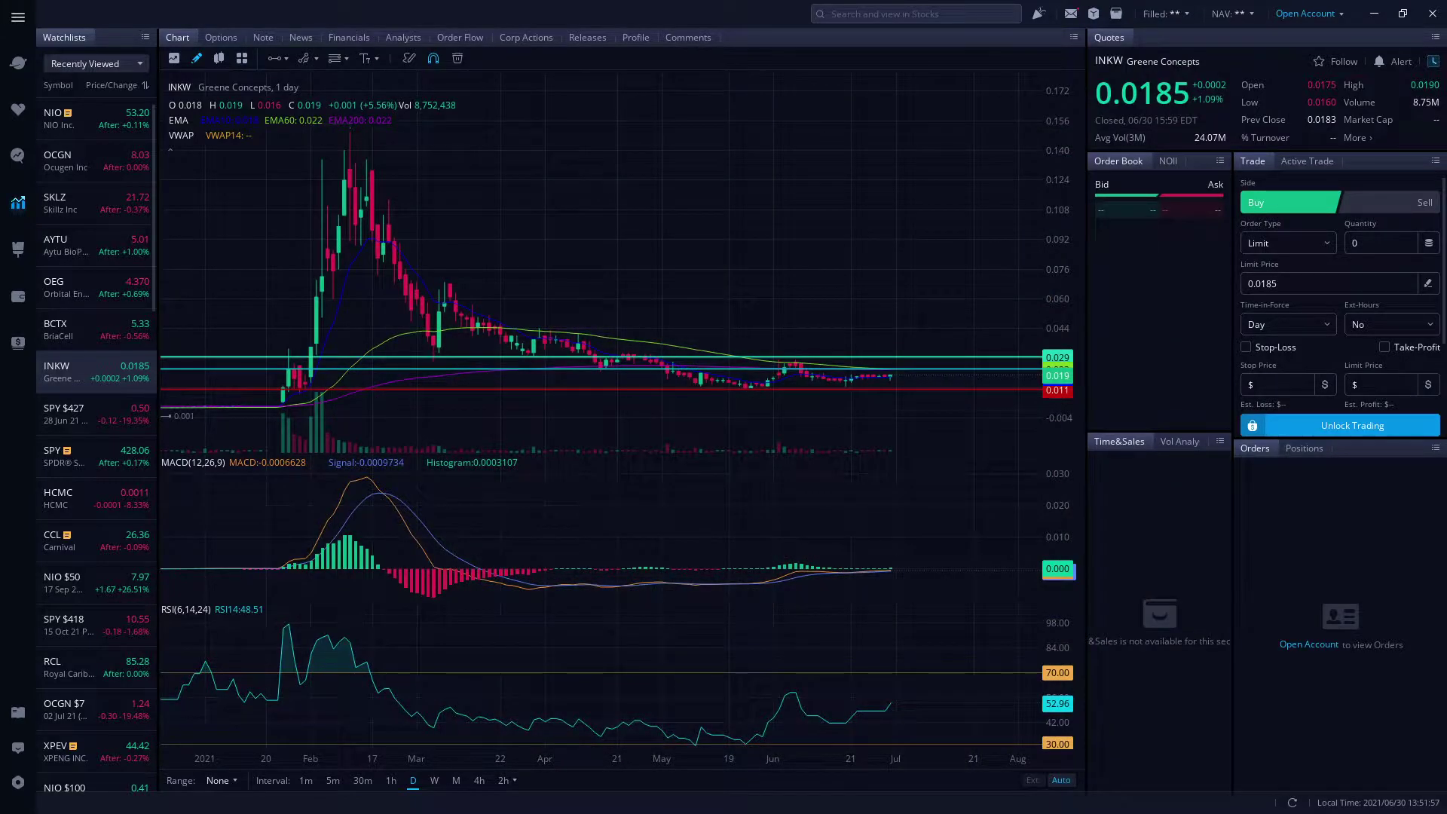
- Switch to the Yahoo Finance article on the New to the Street interviews and read the Greene Concepts paragraph
key(alt+Tab)
drag(884, 300, 794, 248)
click(1135, 254)
scroll(481, 416, down, 10)
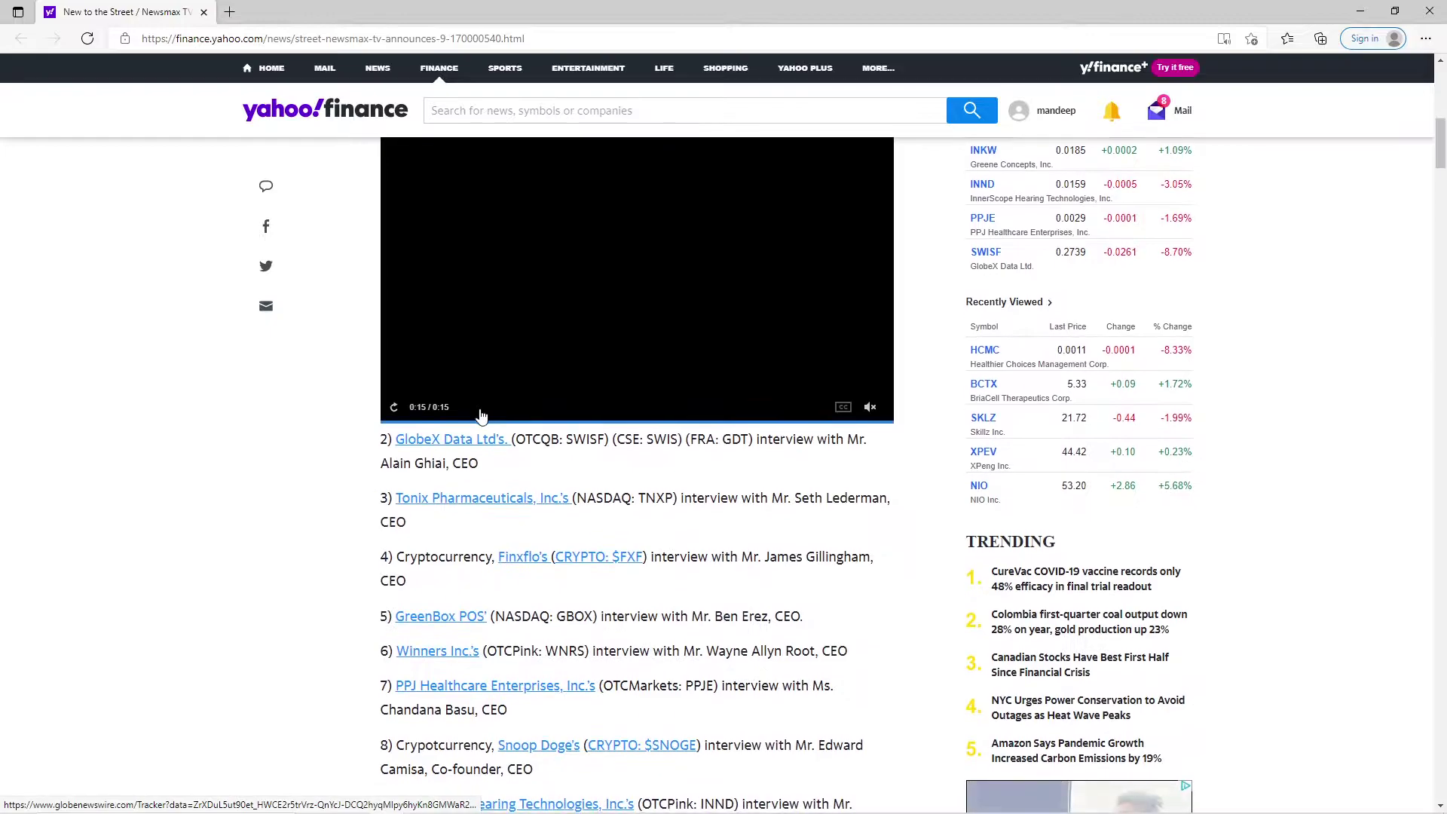
scroll(481, 416, down, 8)
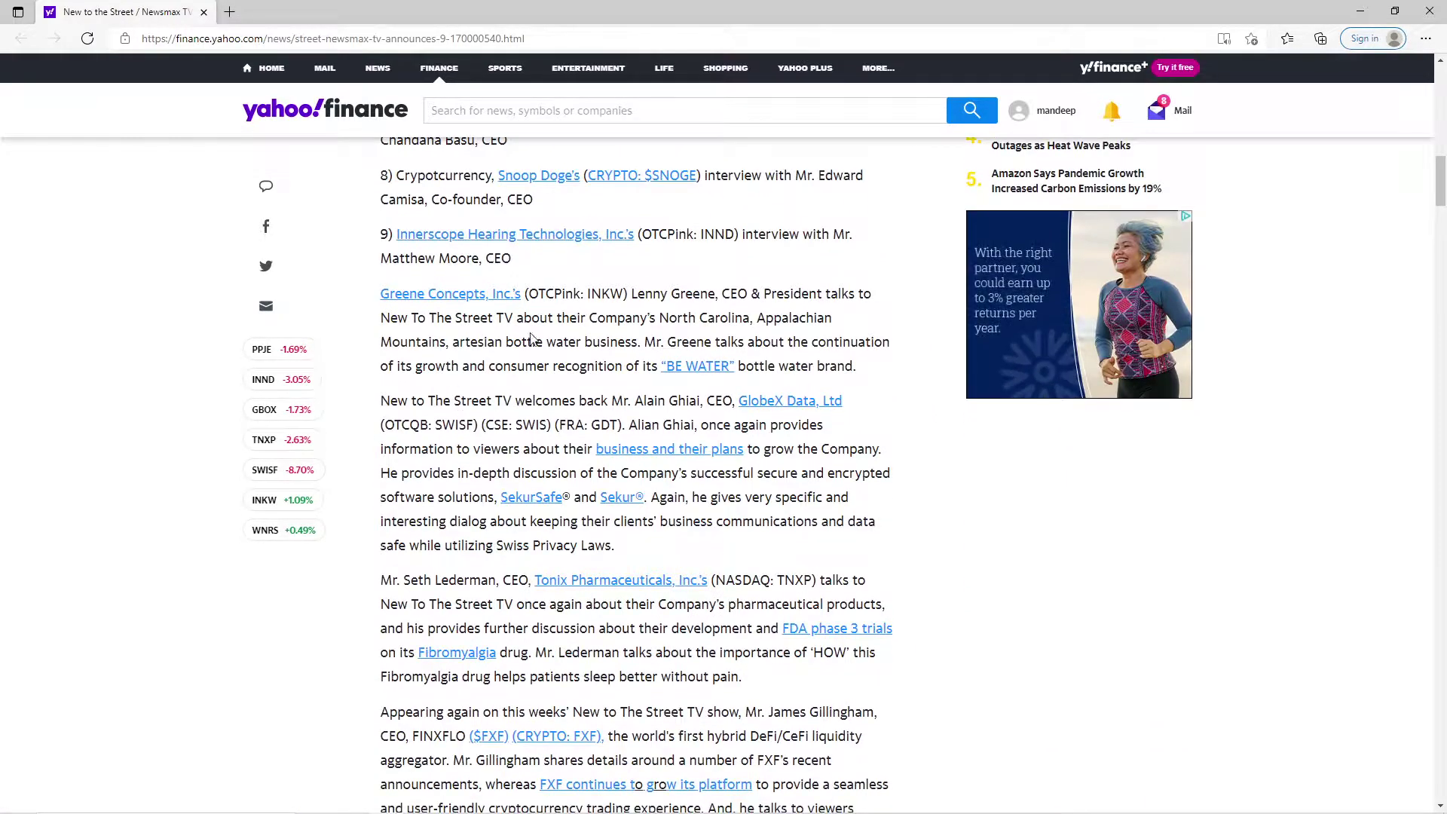
scroll(531, 337, up, 9)
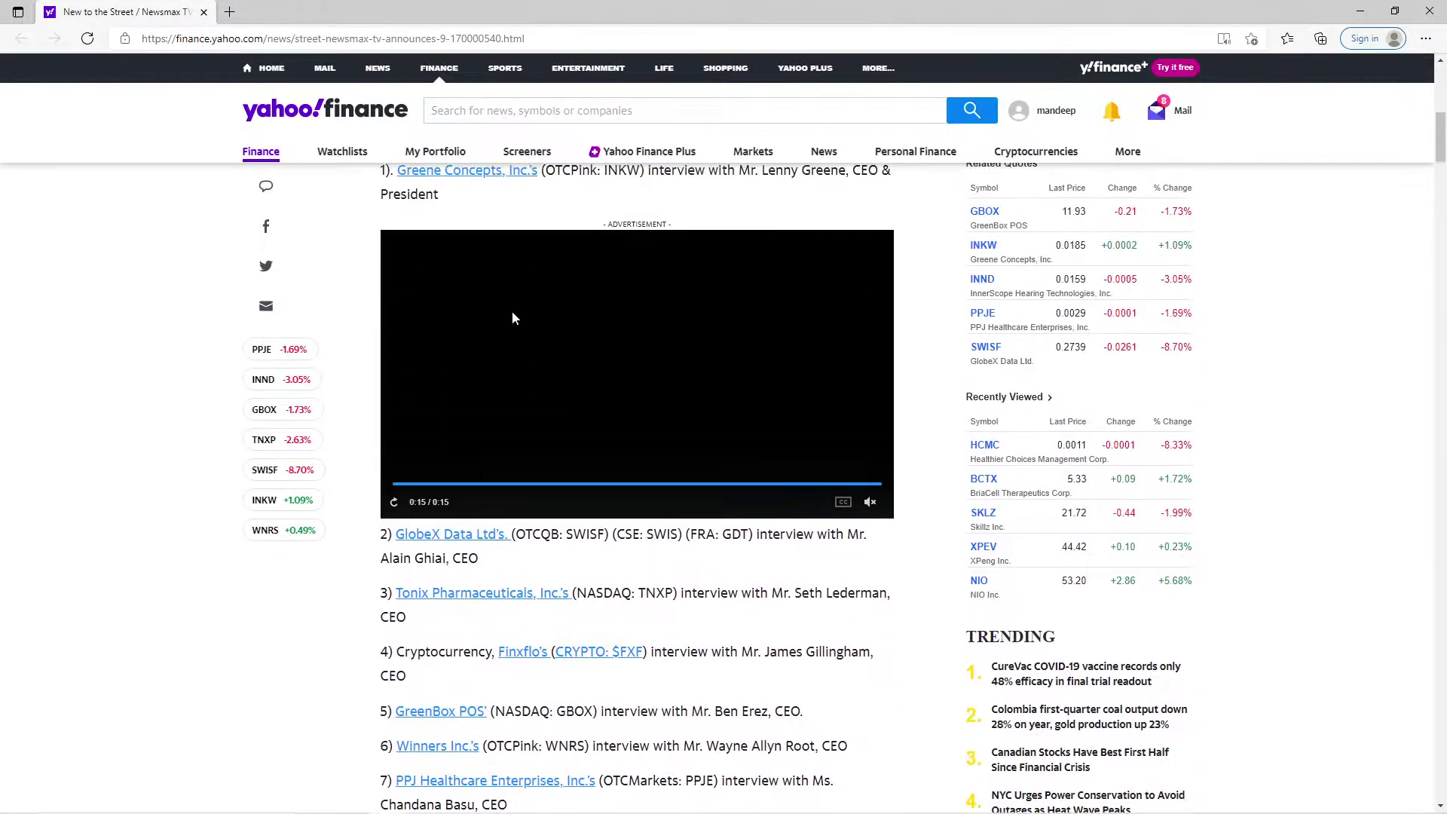
scroll(512, 318, up, 5)
scroll(513, 530, down, 11)
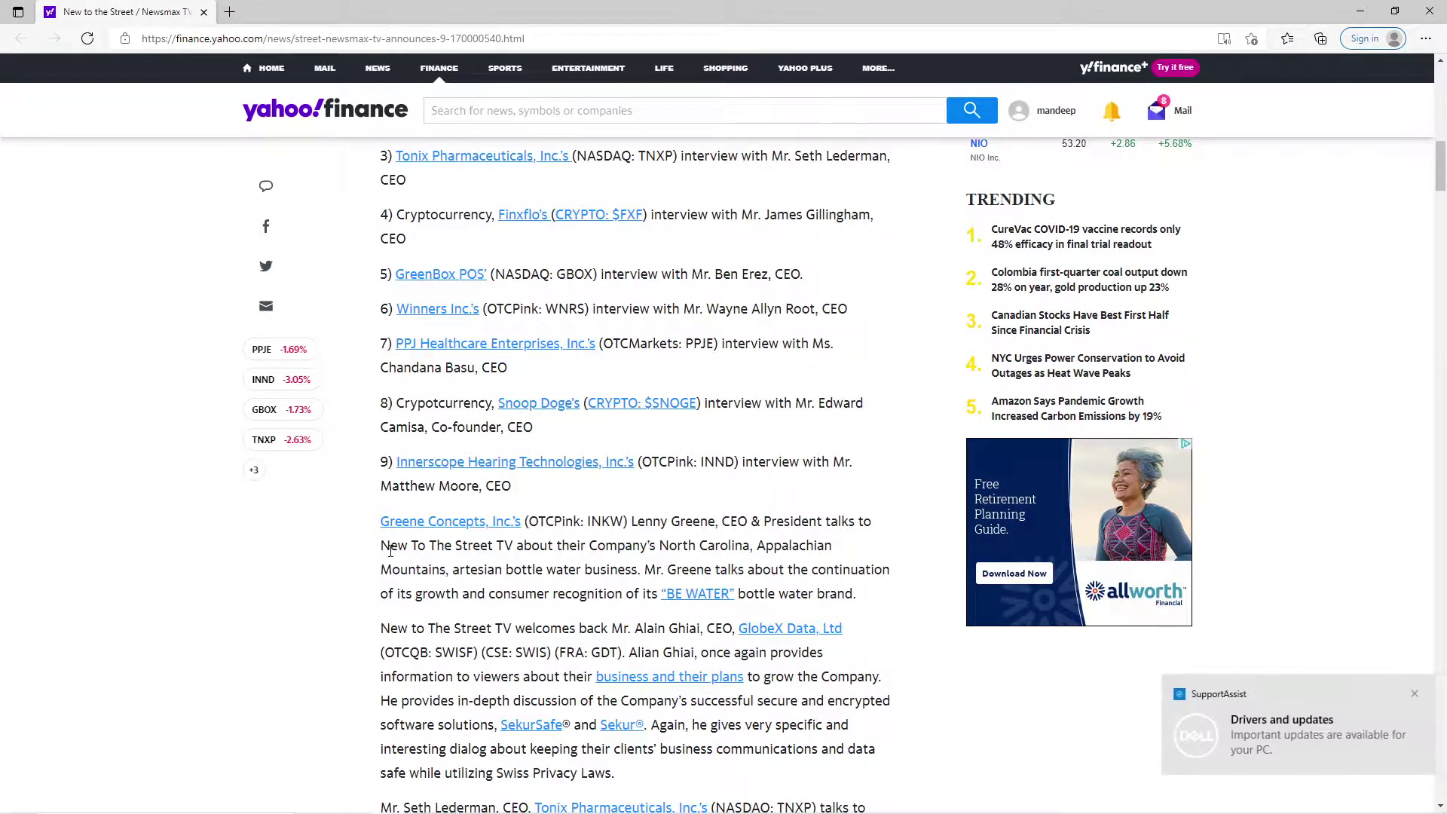
- Dismiss the SupportAssist notification, review the article's headline and return to the INKW chart
click(1414, 694)
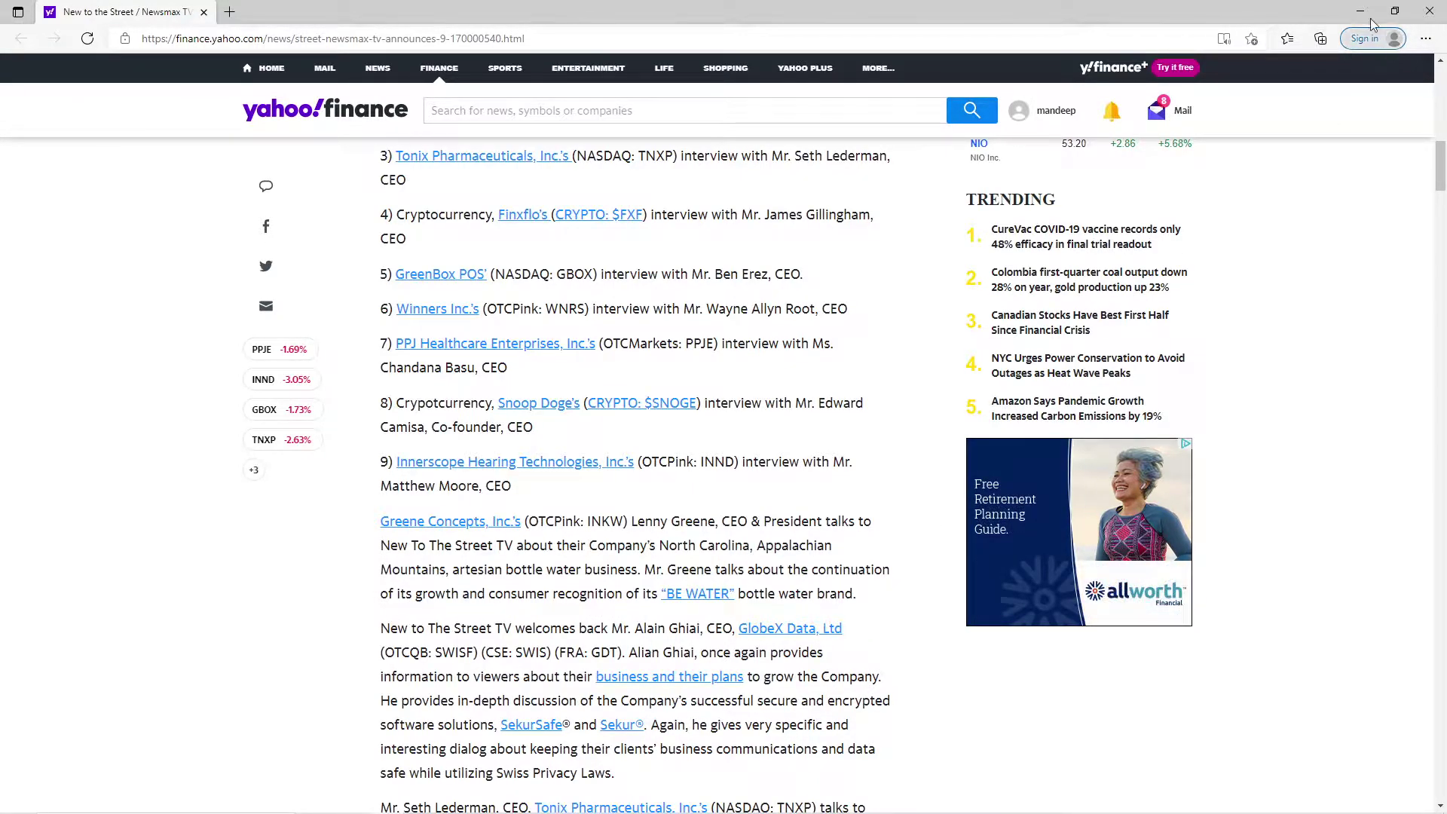
scroll(708, 499, up, 15)
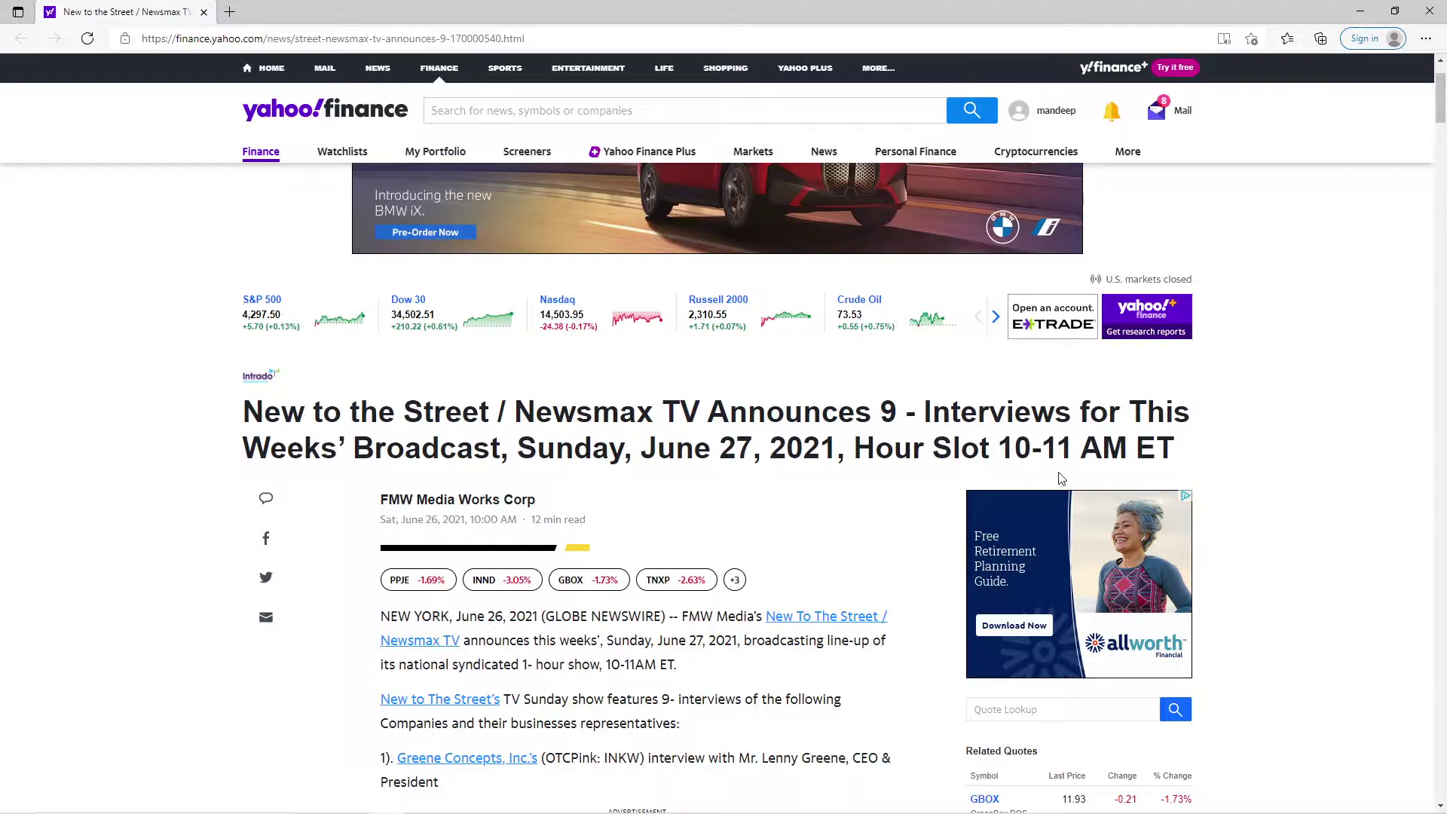
click(1364, 9)
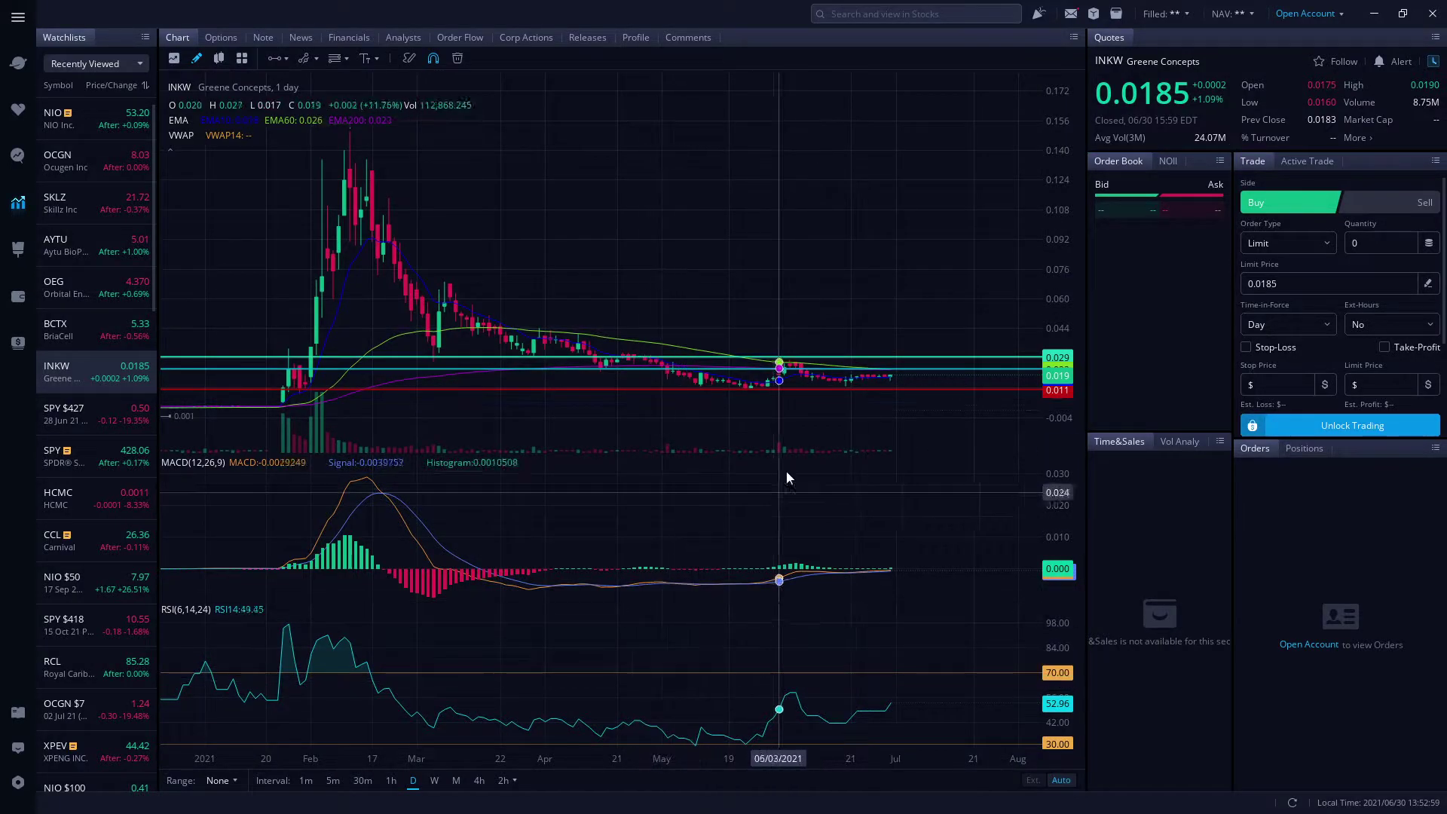
- Inspect the daily INKW candles around the drawn price levels and view the chart over a 3M range
scroll(784, 486, up, 2)
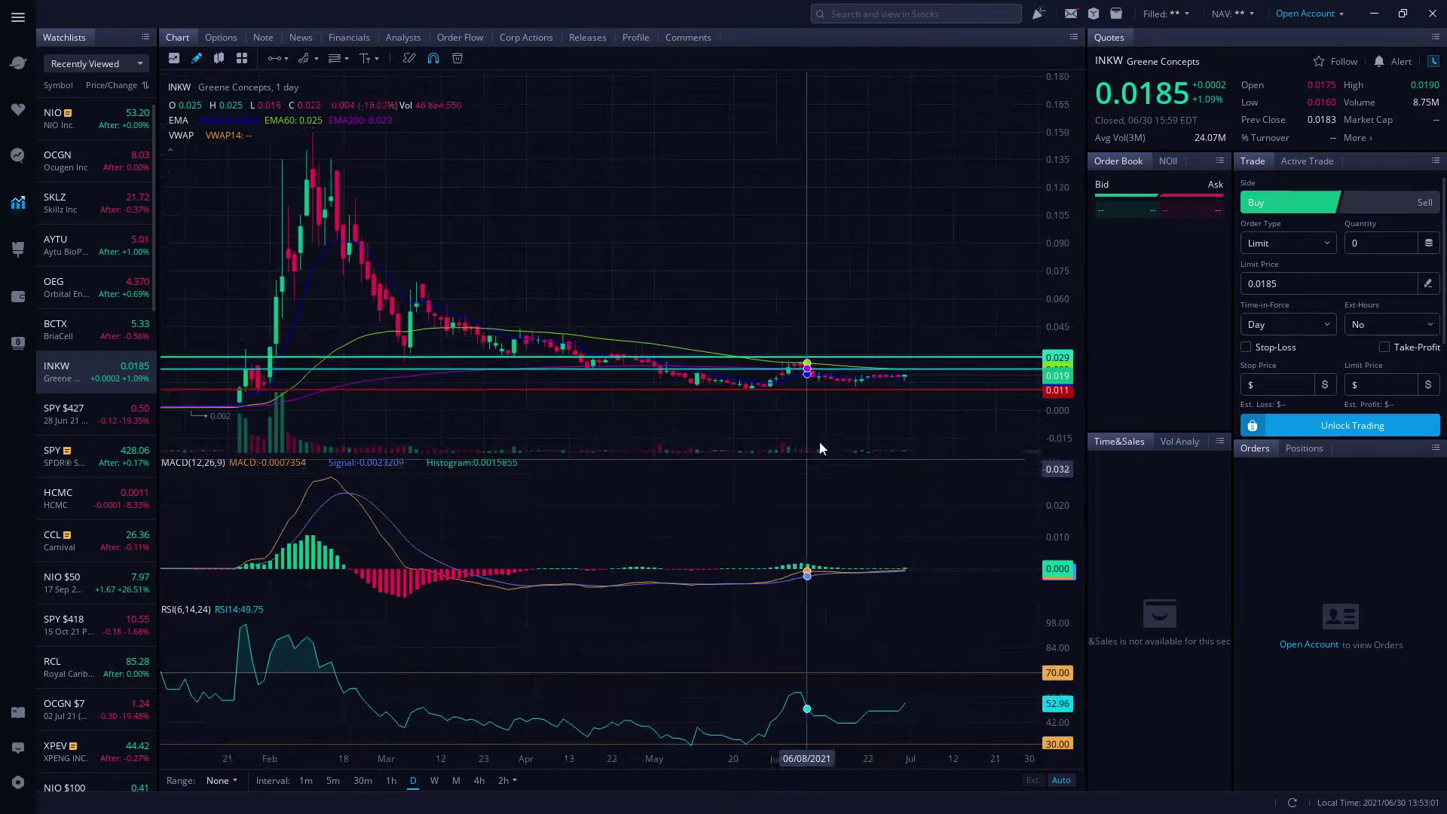
scroll(712, 452, up, 3)
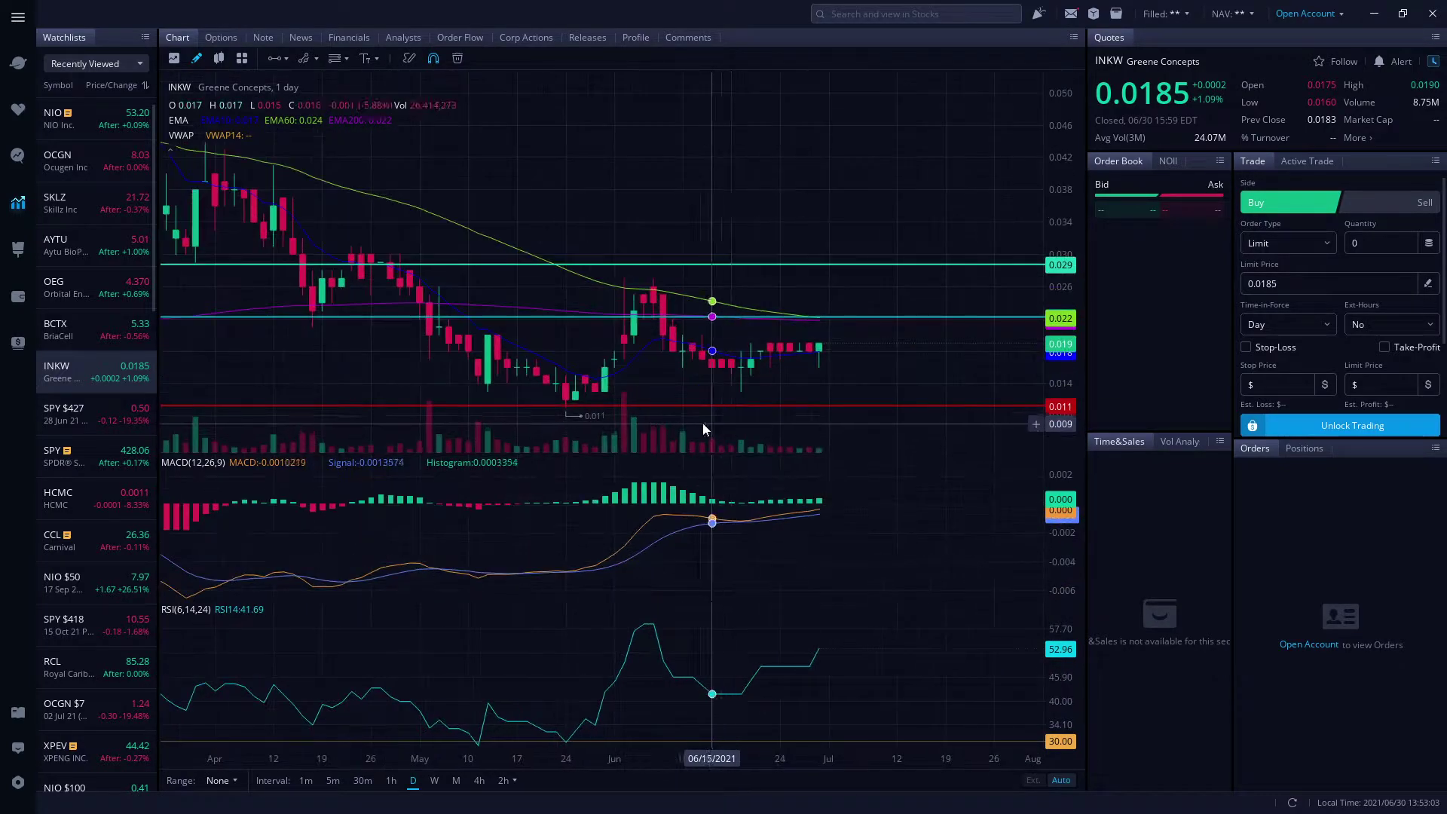
scroll(595, 407, down, 3)
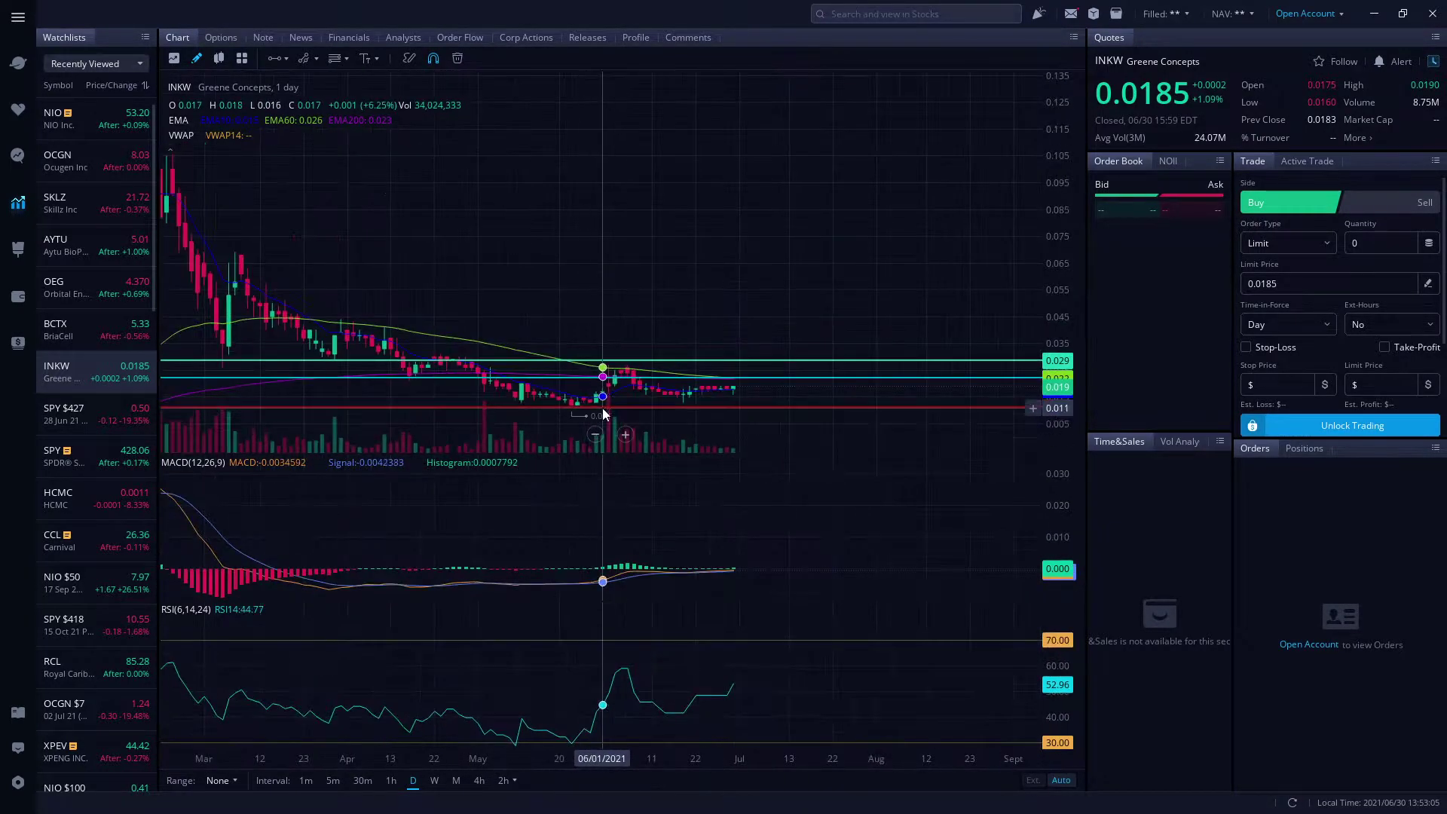
drag(691, 398, 760, 397)
click(241, 776)
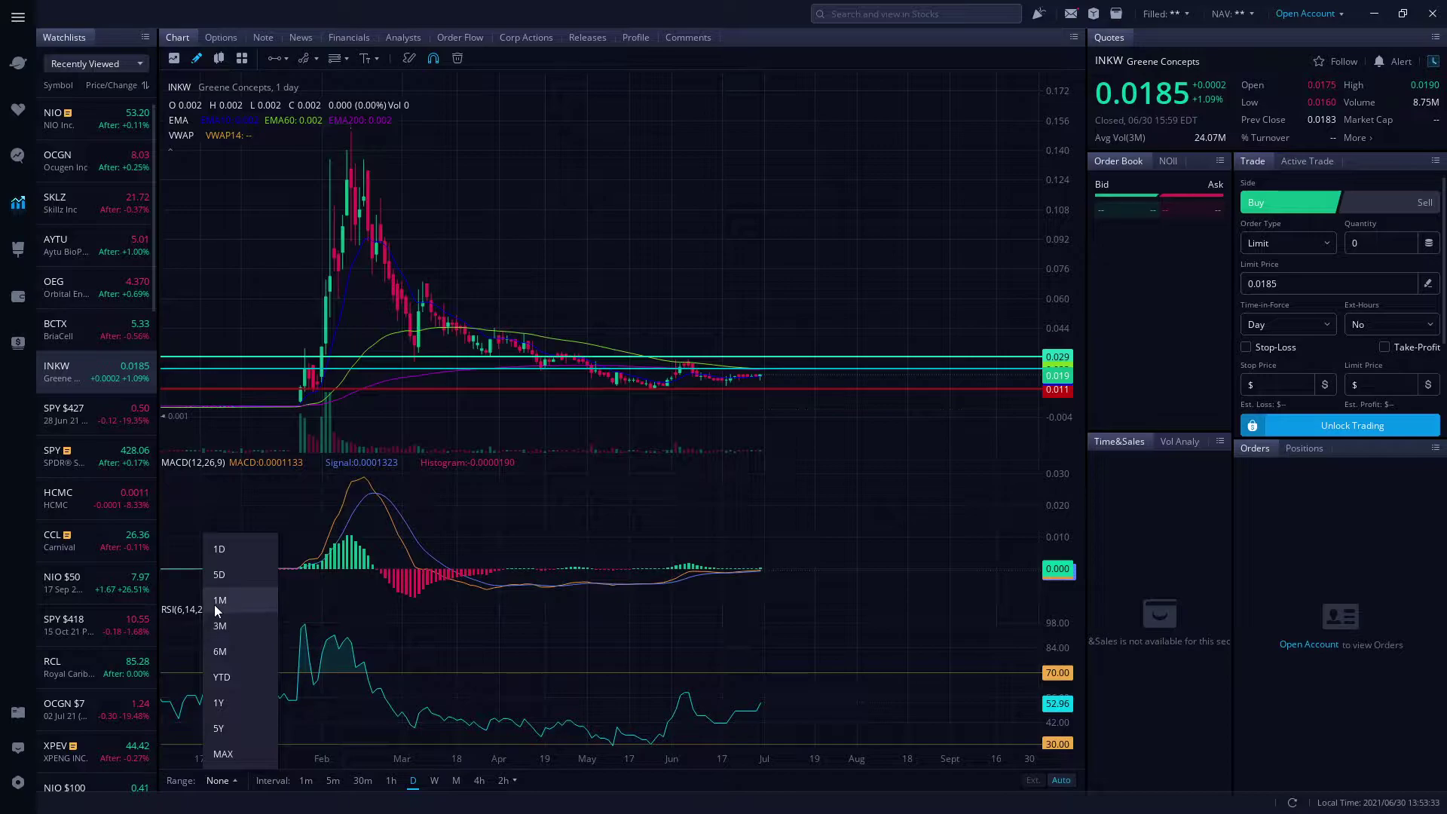
click(232, 625)
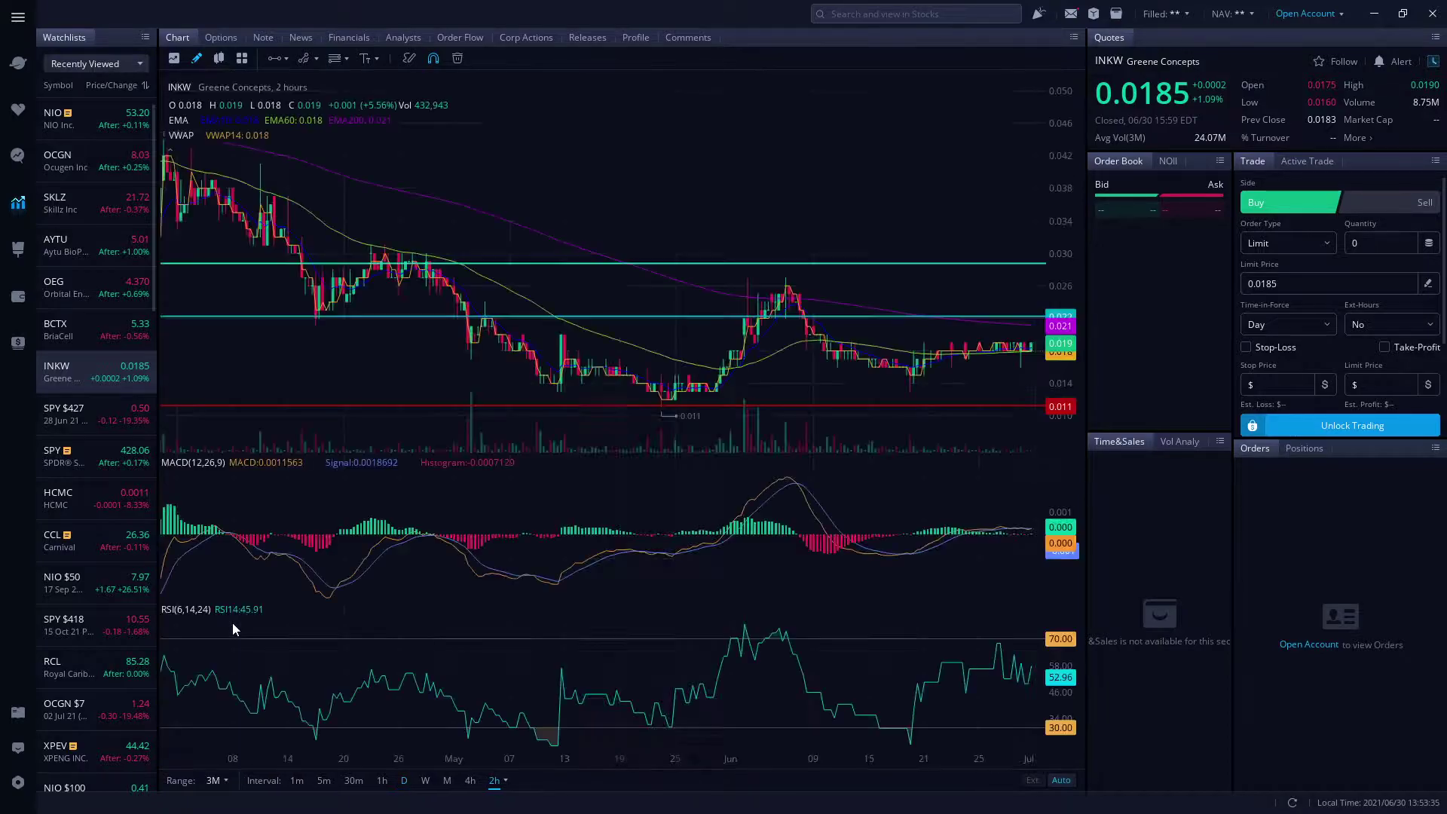
click(594, 434)
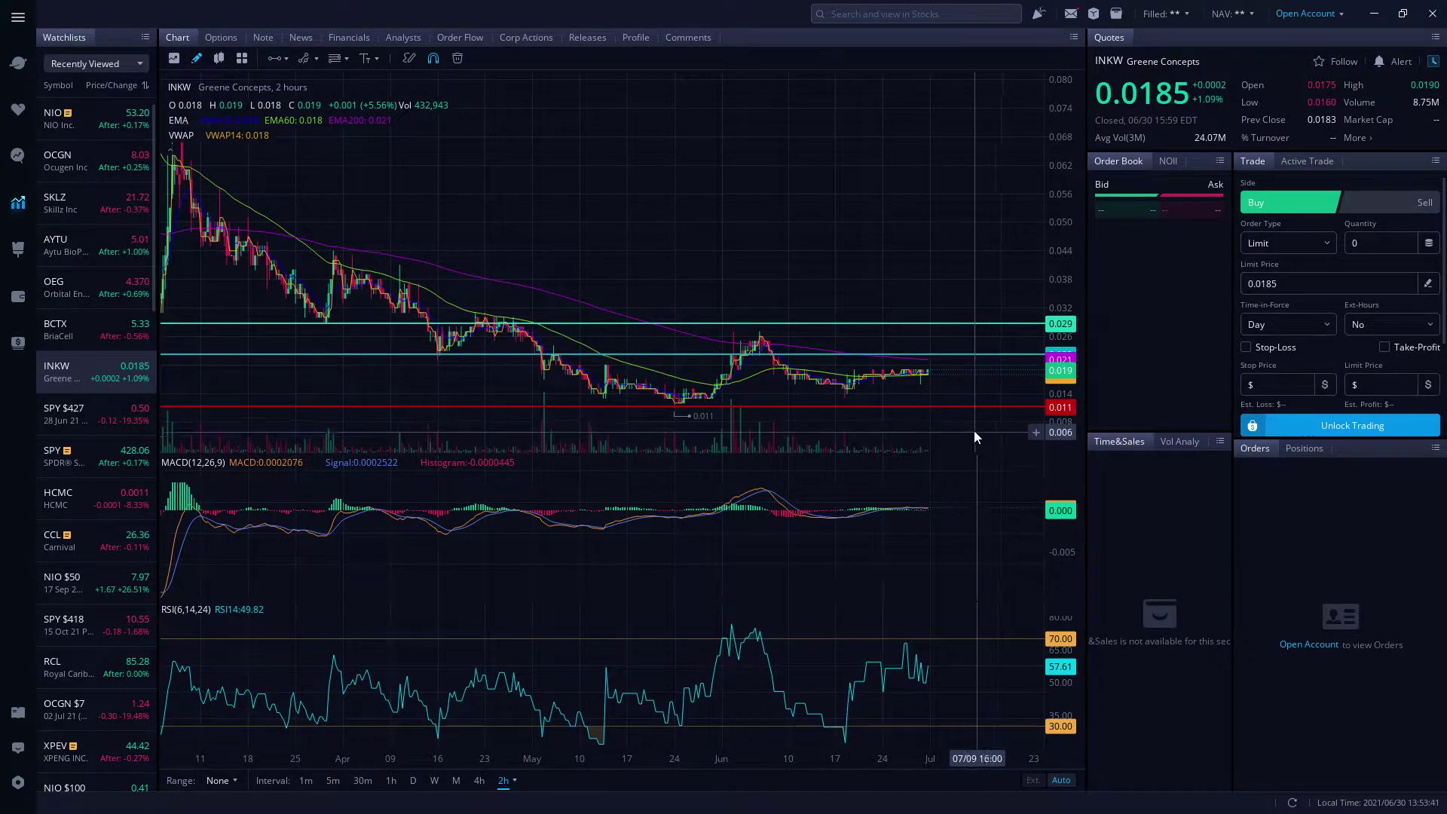
scroll(929, 423, down, 2)
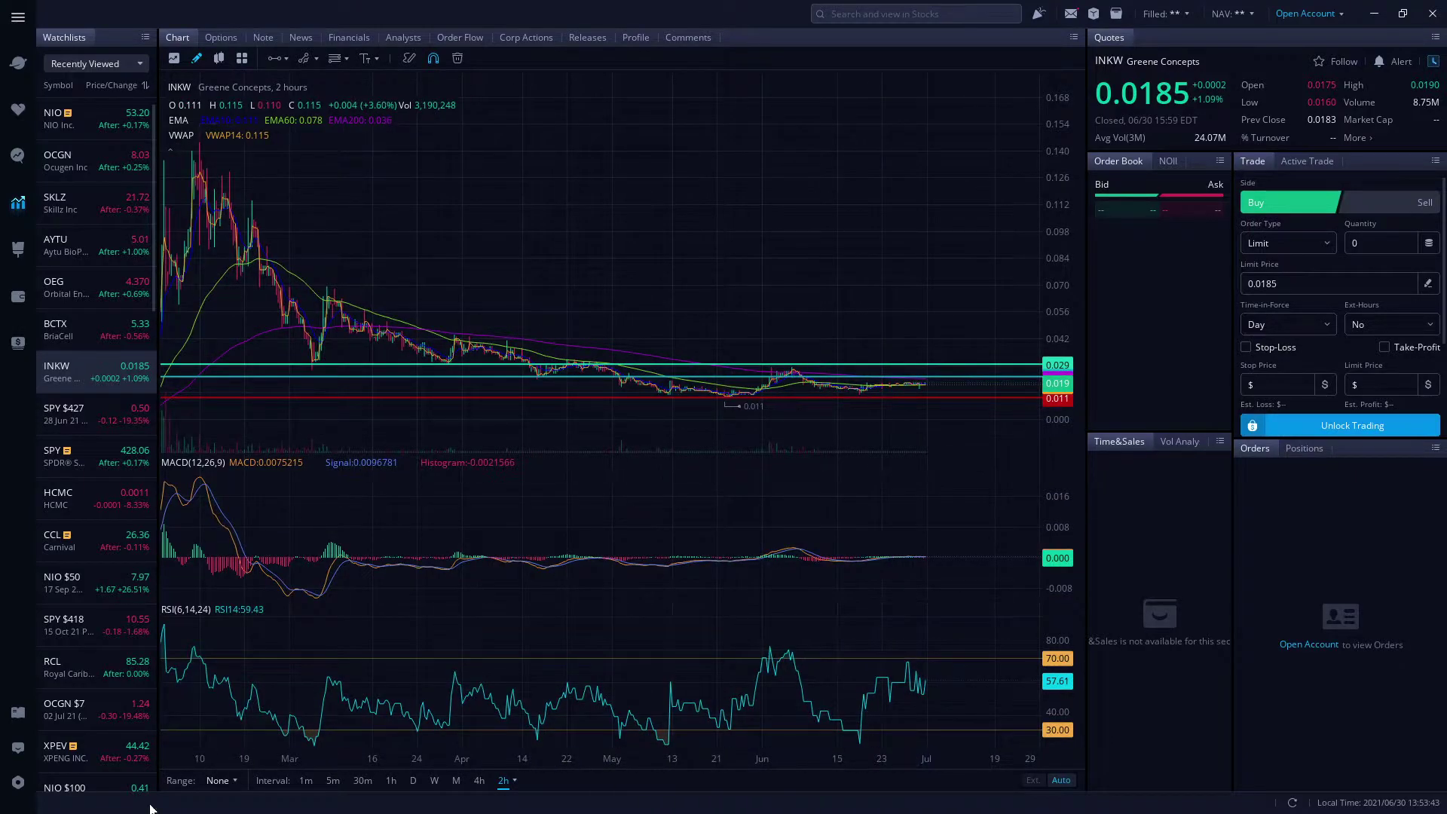
- Reapply the 3M range to the INKW chart and examine the price movement from April through June
click(225, 781)
click(231, 621)
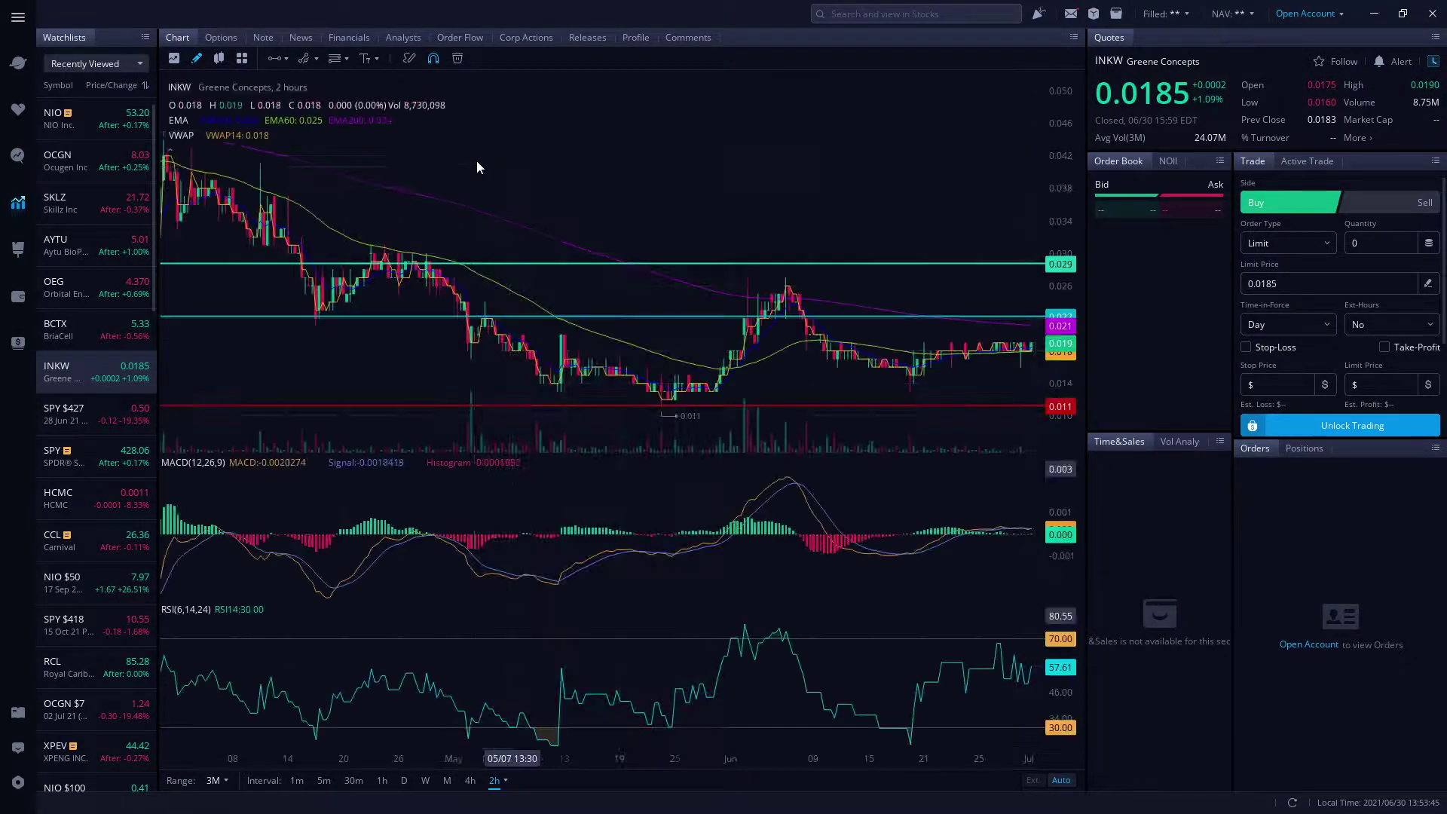
scroll(547, 311, down, 1)
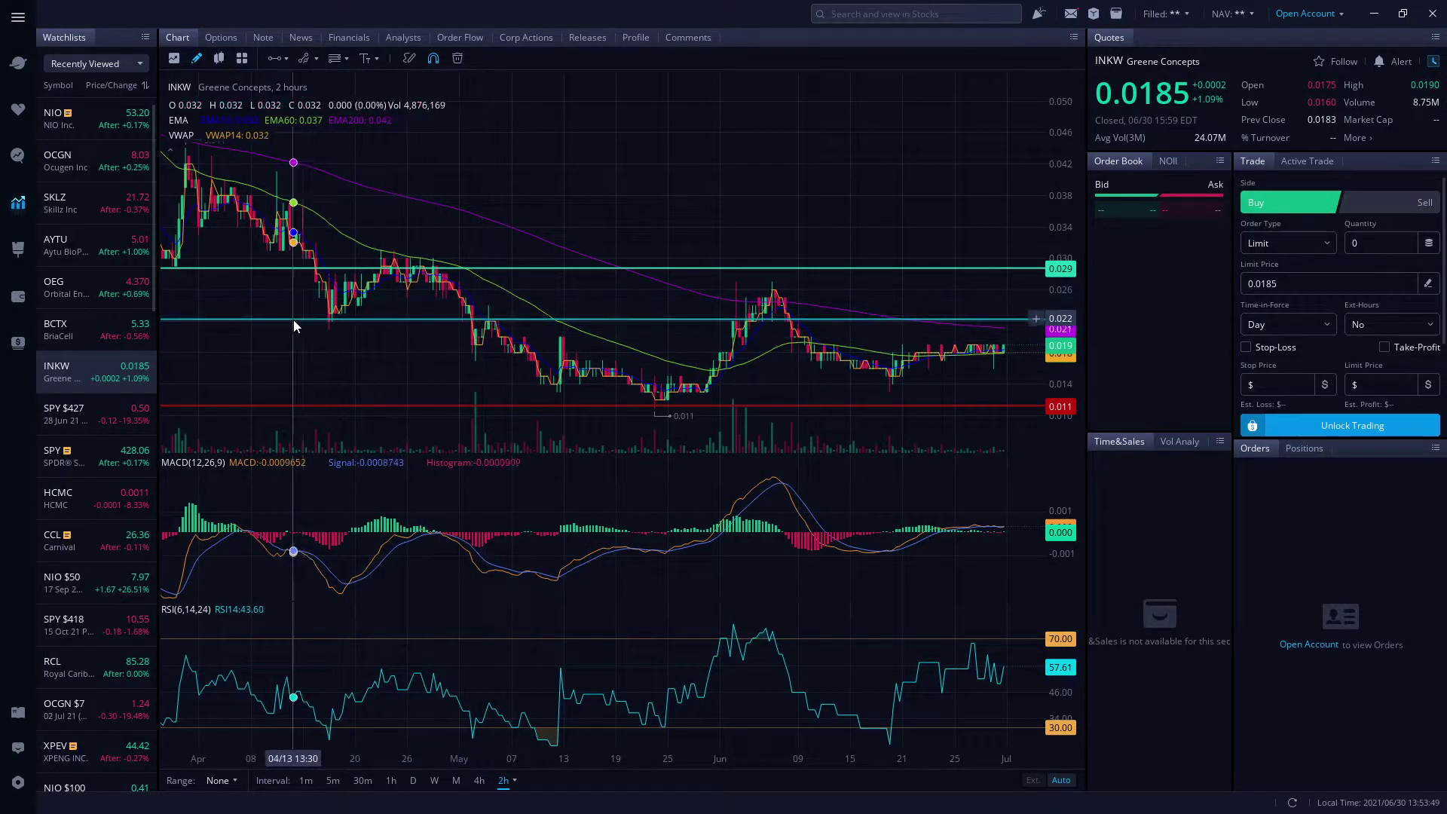
drag(941, 388, 868, 391)
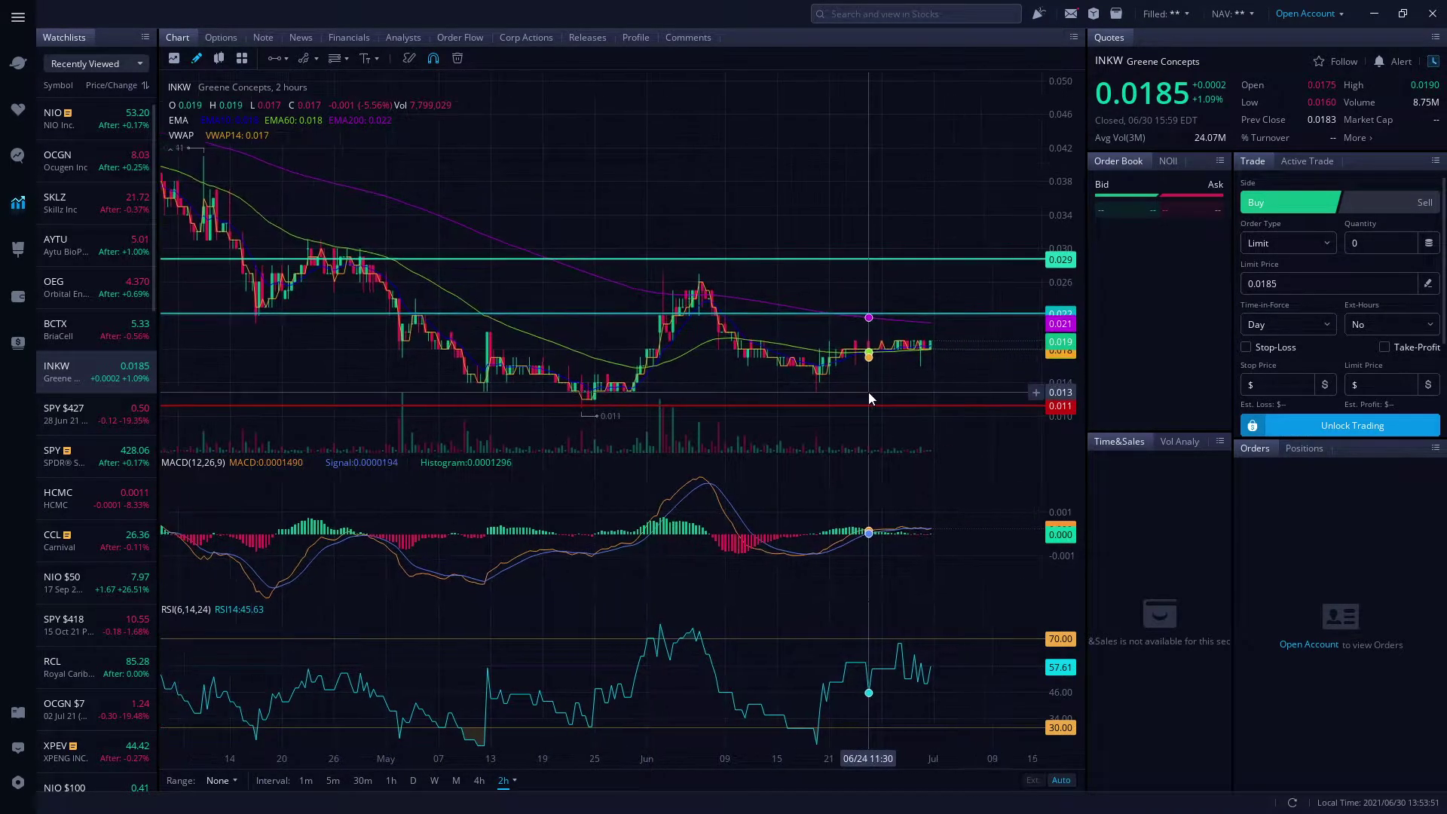
scroll(296, 422, down, 1)
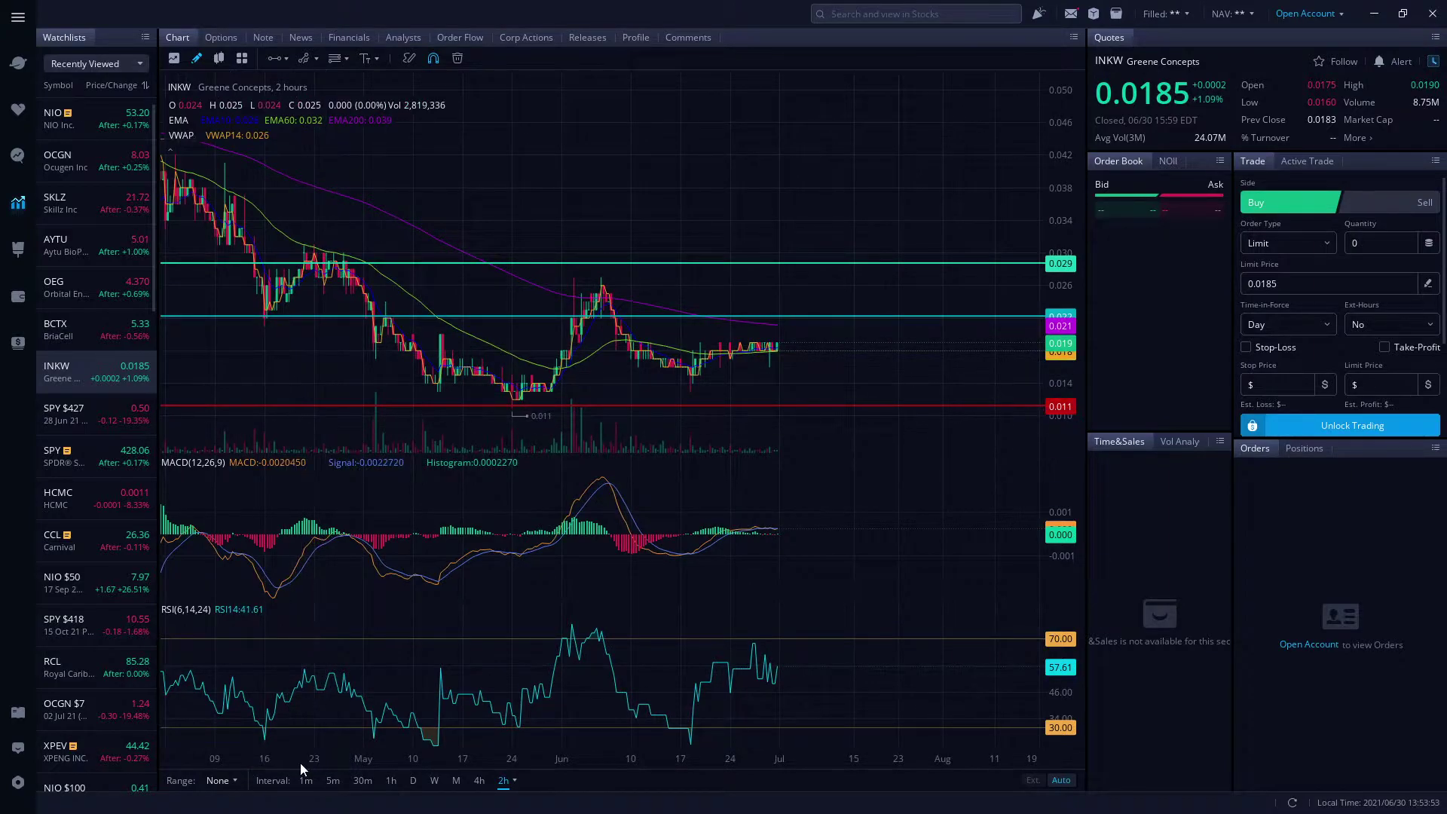
- Set the INKW chart range to 6M and follow the price from the February peak to the end of June
click(235, 783)
click(229, 658)
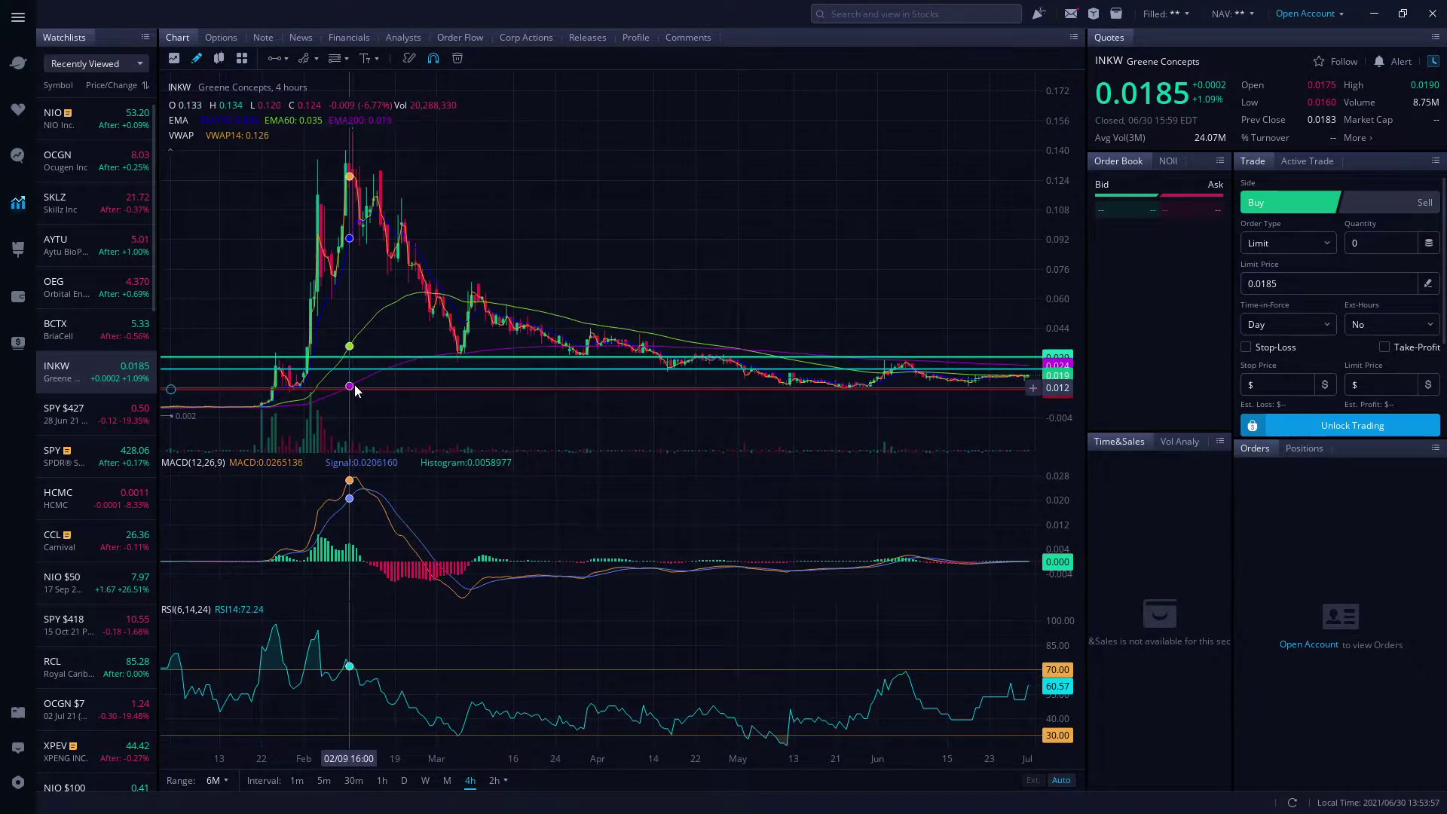
drag(388, 401, 537, 389)
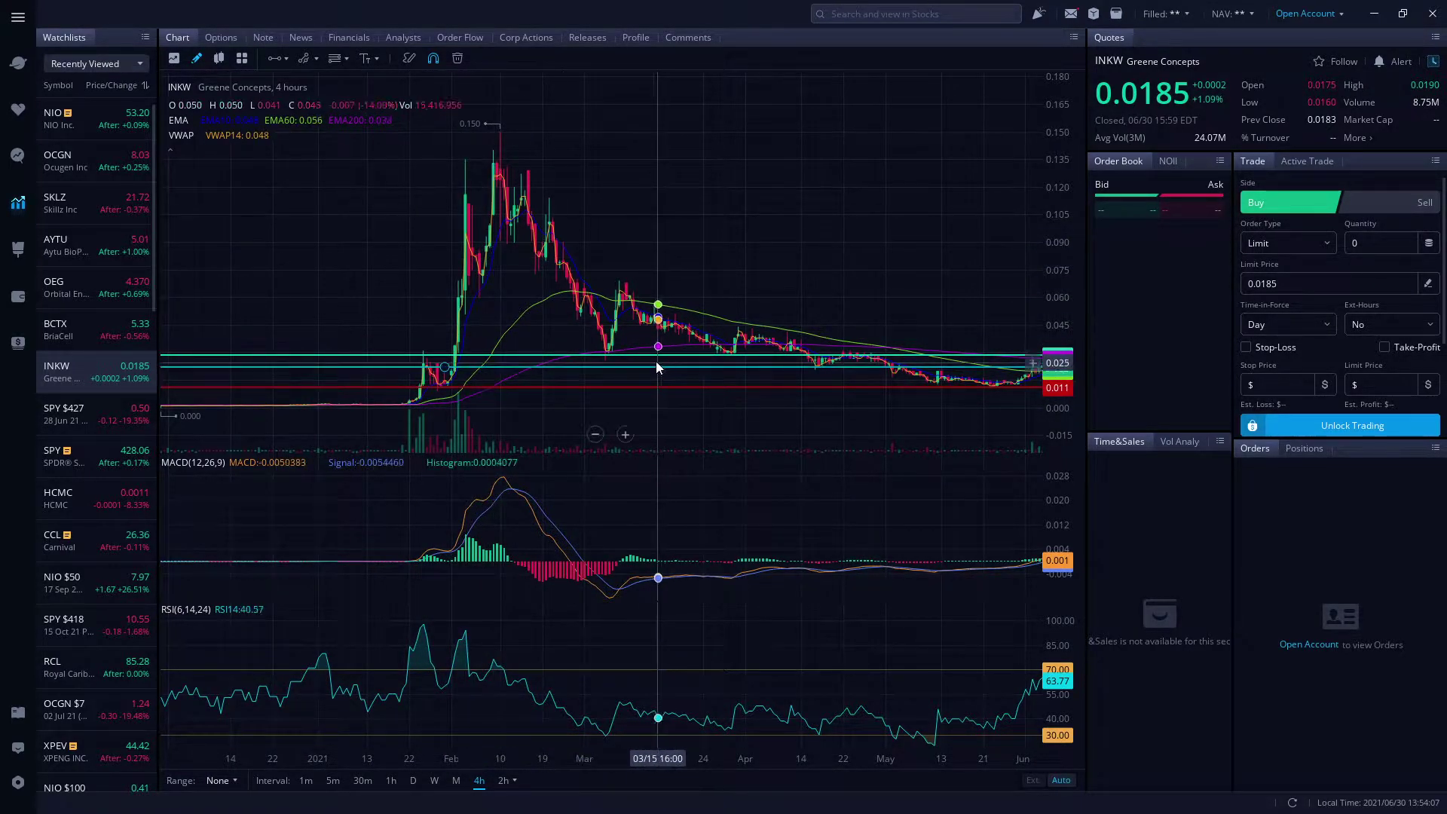
scroll(629, 410, up, 5)
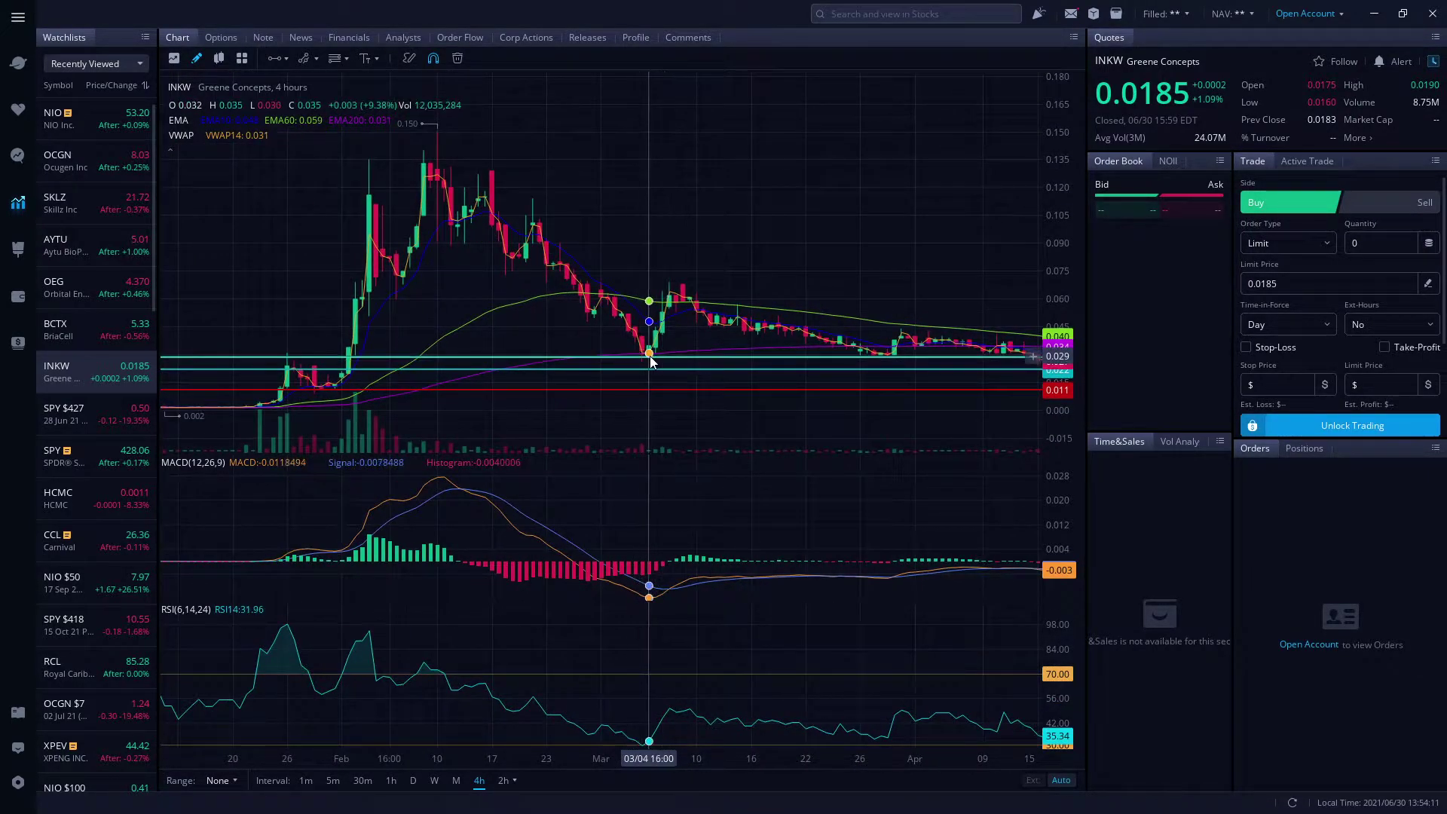
scroll(723, 399, down, 2)
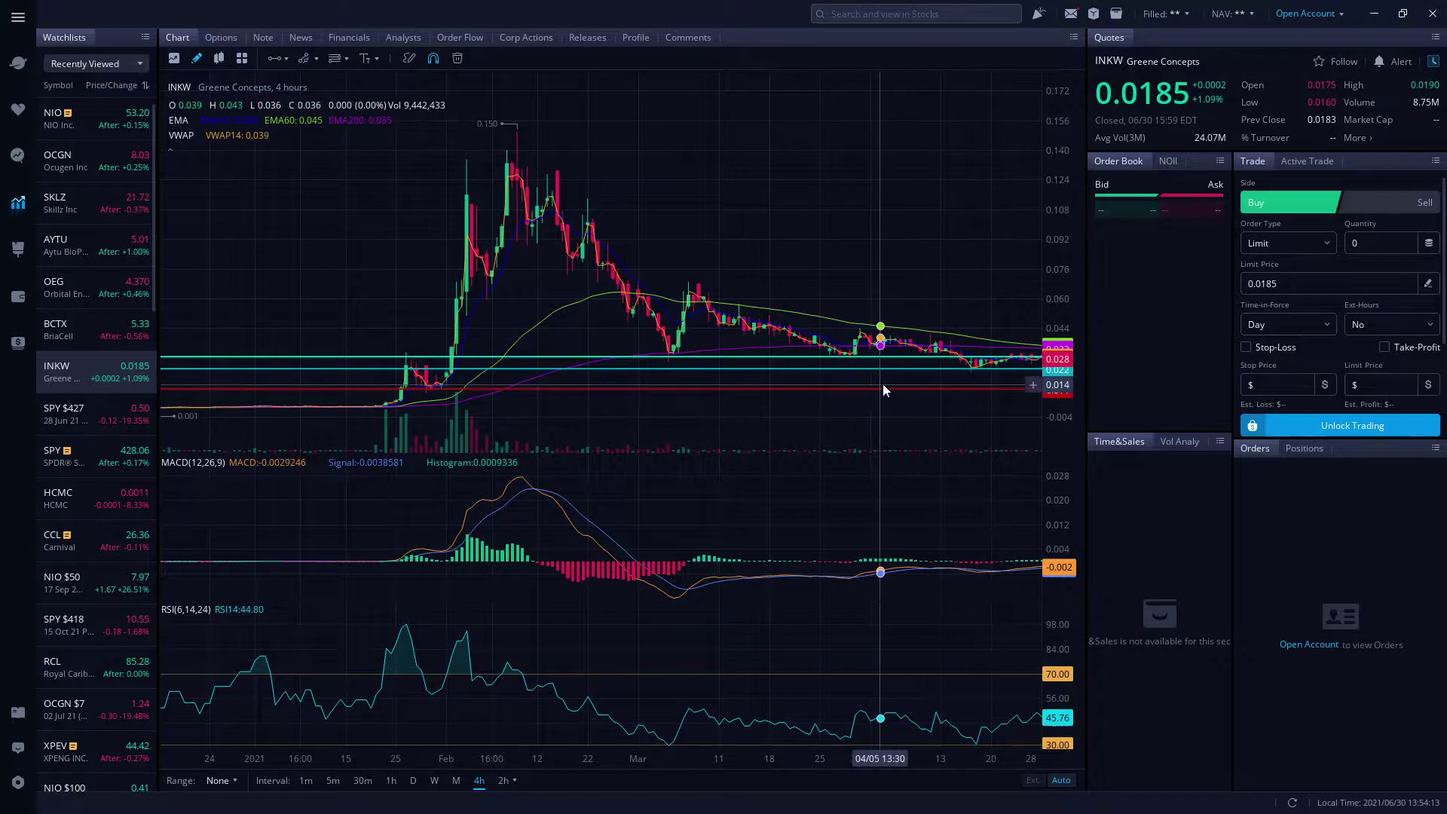
drag(929, 404, 631, 466)
drag(995, 405, 712, 417)
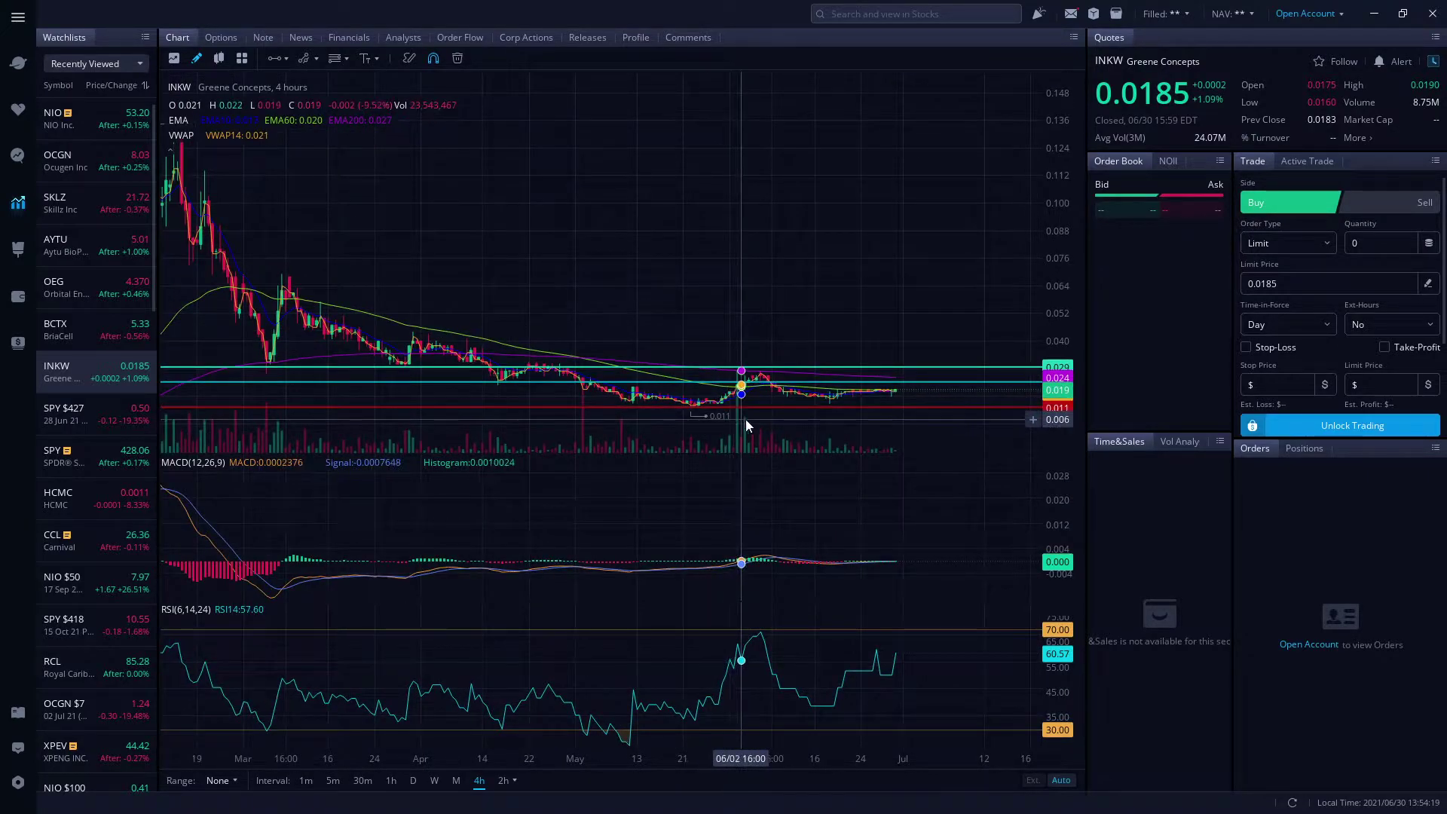
- Examine the late-June candles, moving averages, MACD and RSI closely on the four-hour INKW chart
scroll(748, 419, up, 2)
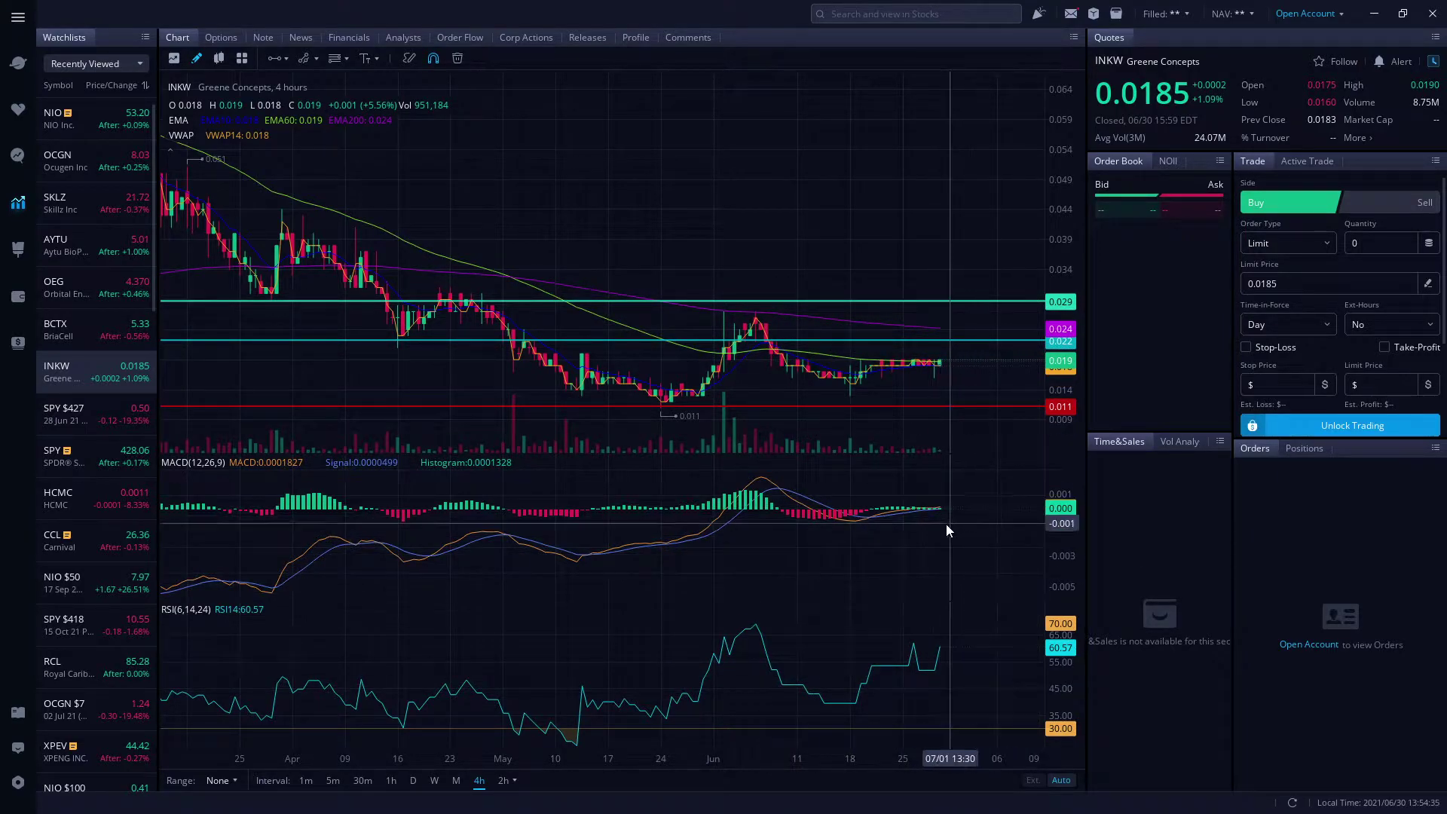
drag(943, 526, 800, 560)
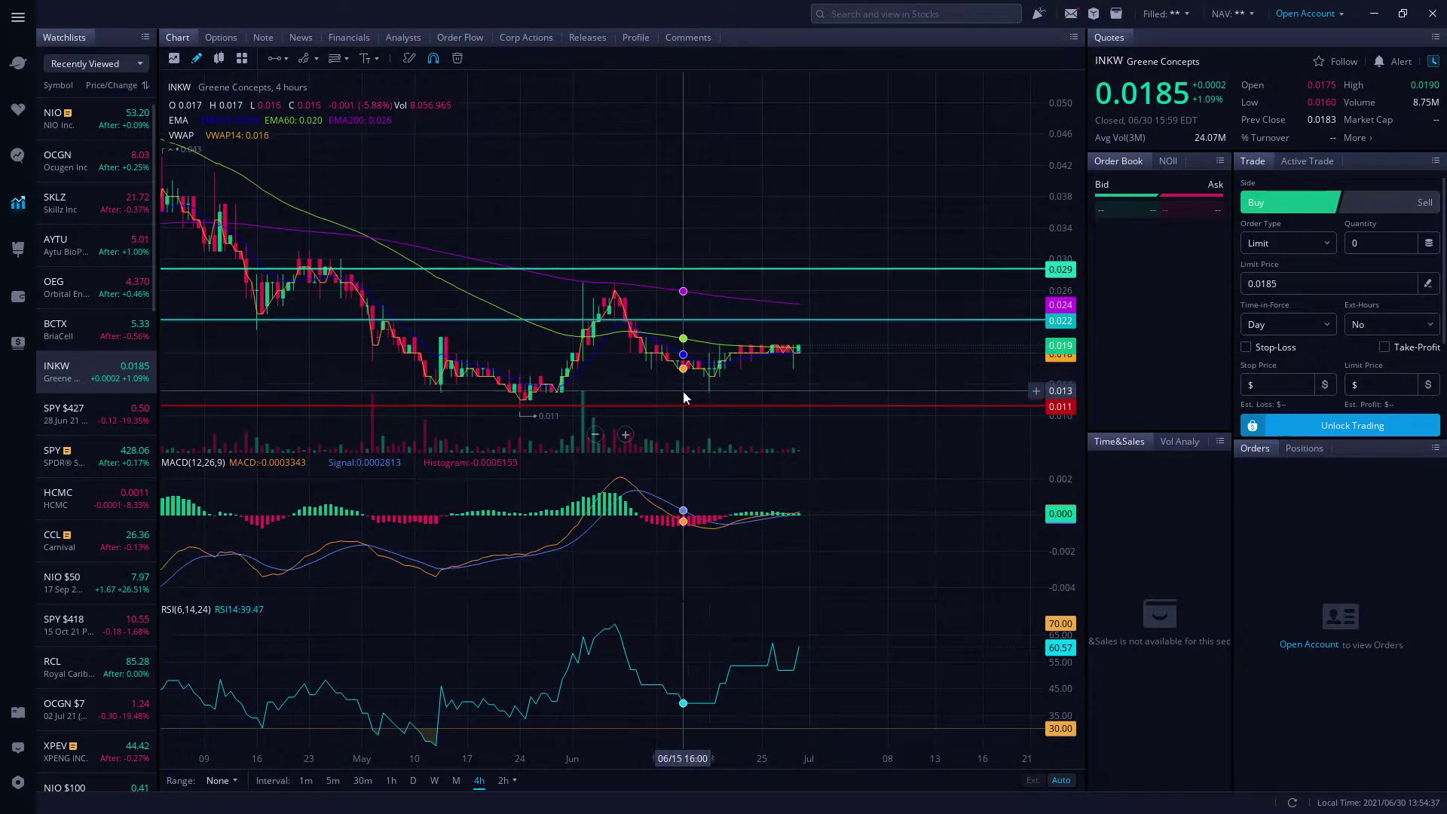
scroll(860, 364, up, 2)
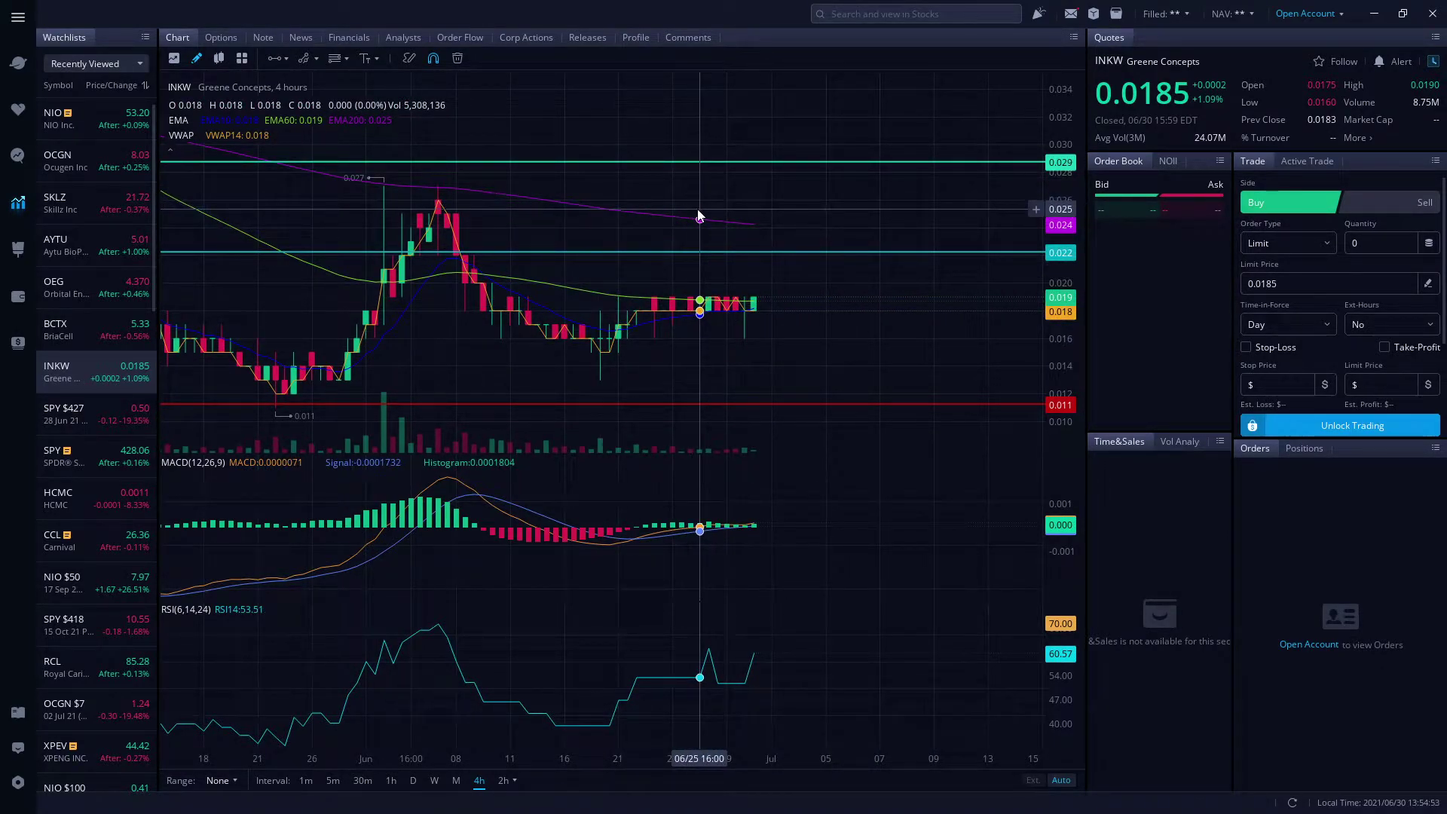
scroll(698, 217, down, 3)
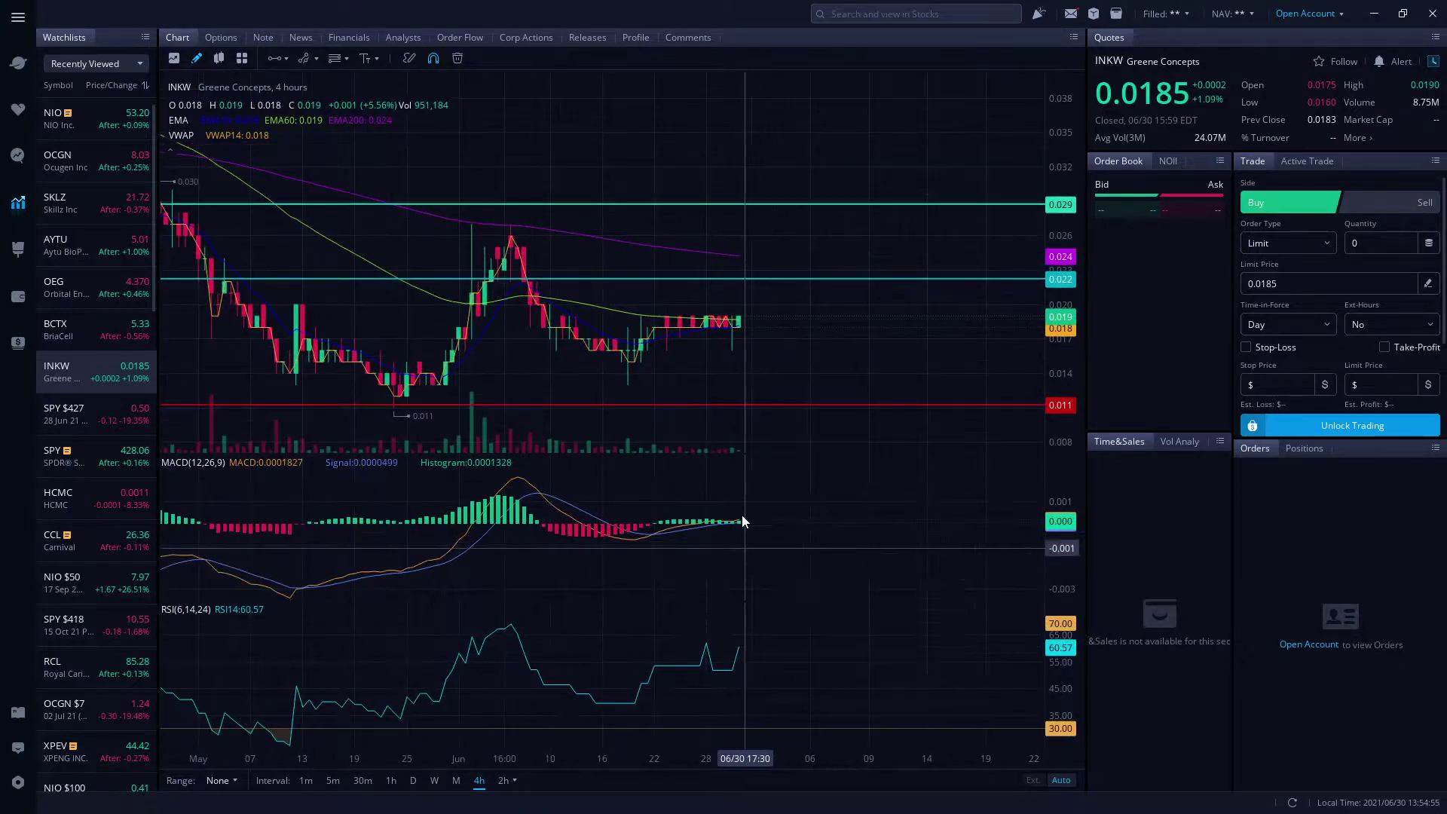
scroll(587, 591, up, 5)
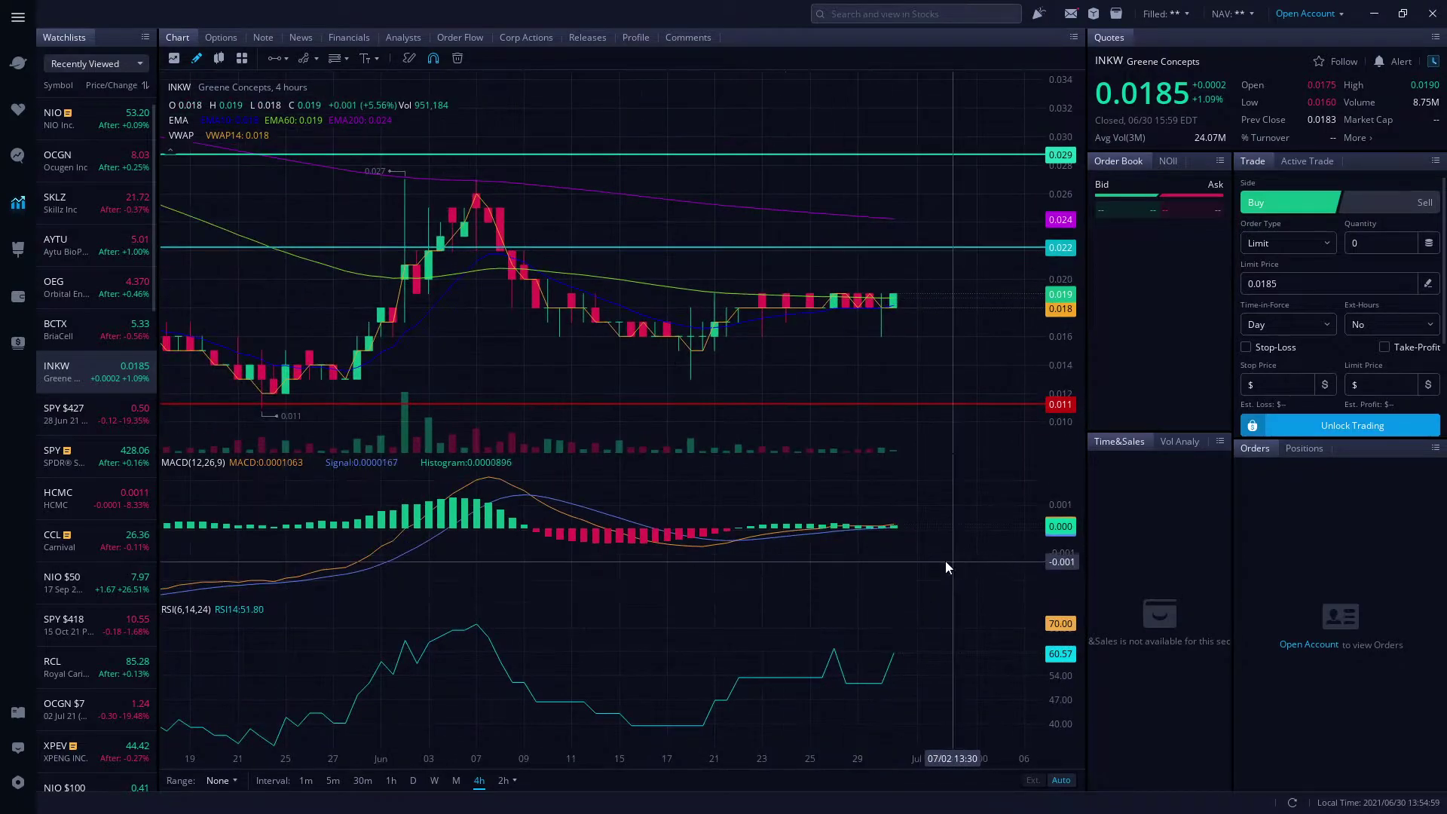
scroll(794, 580, up, 4)
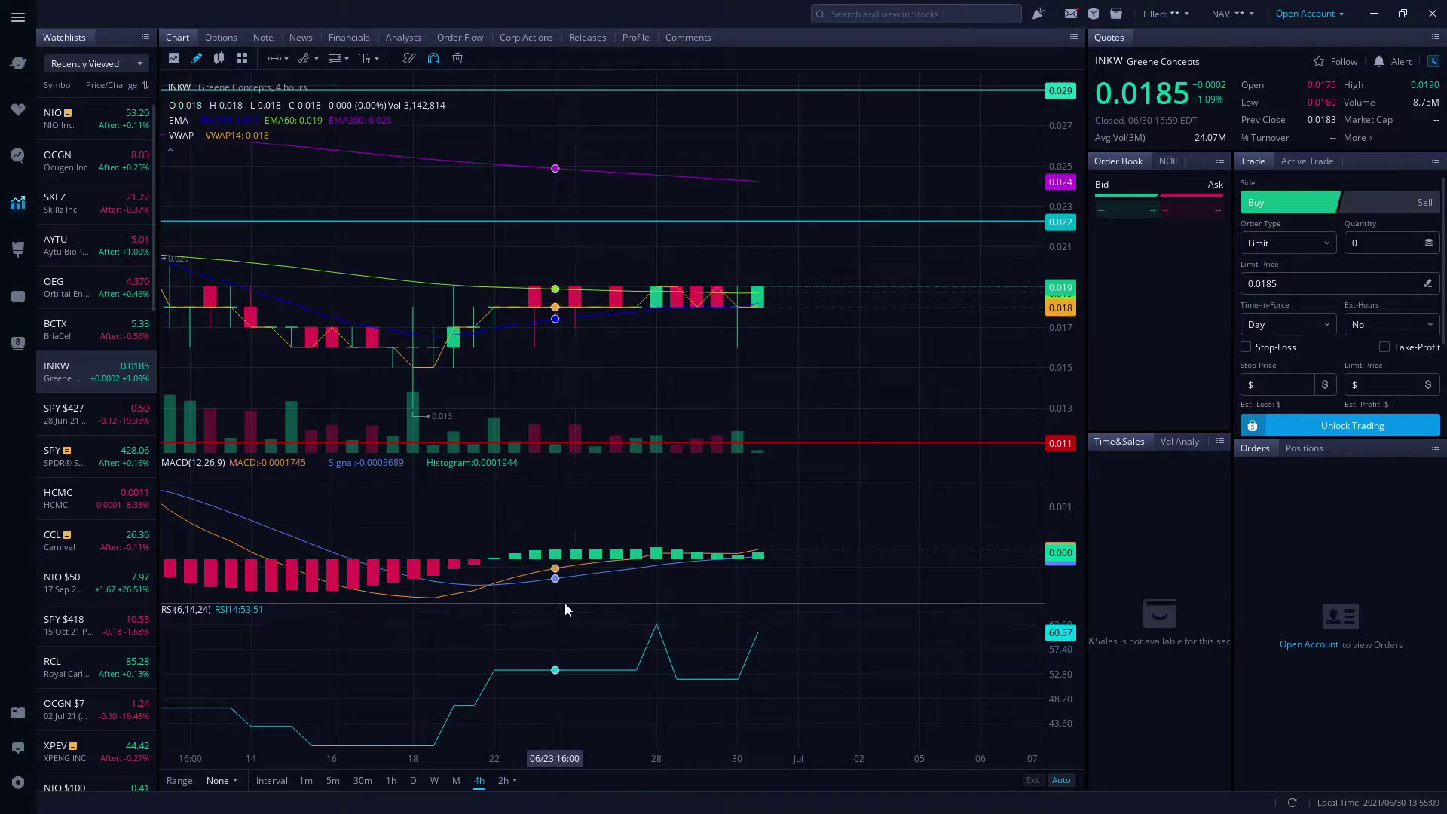
- Set the INKW chart range to YTD and examine the daily price movement and indicators from May to the end of June
scroll(580, 607, down, 2)
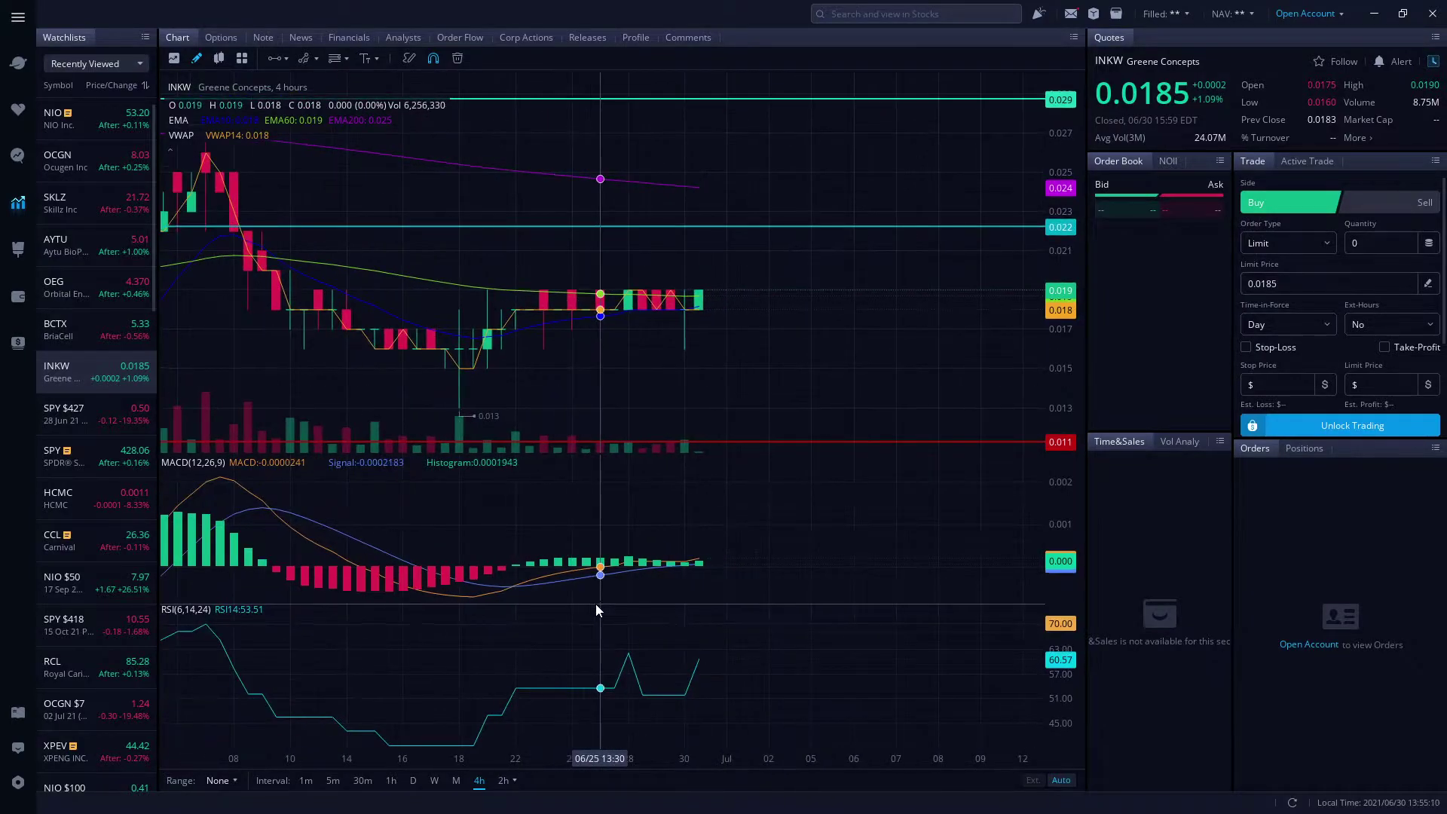
click(243, 784)
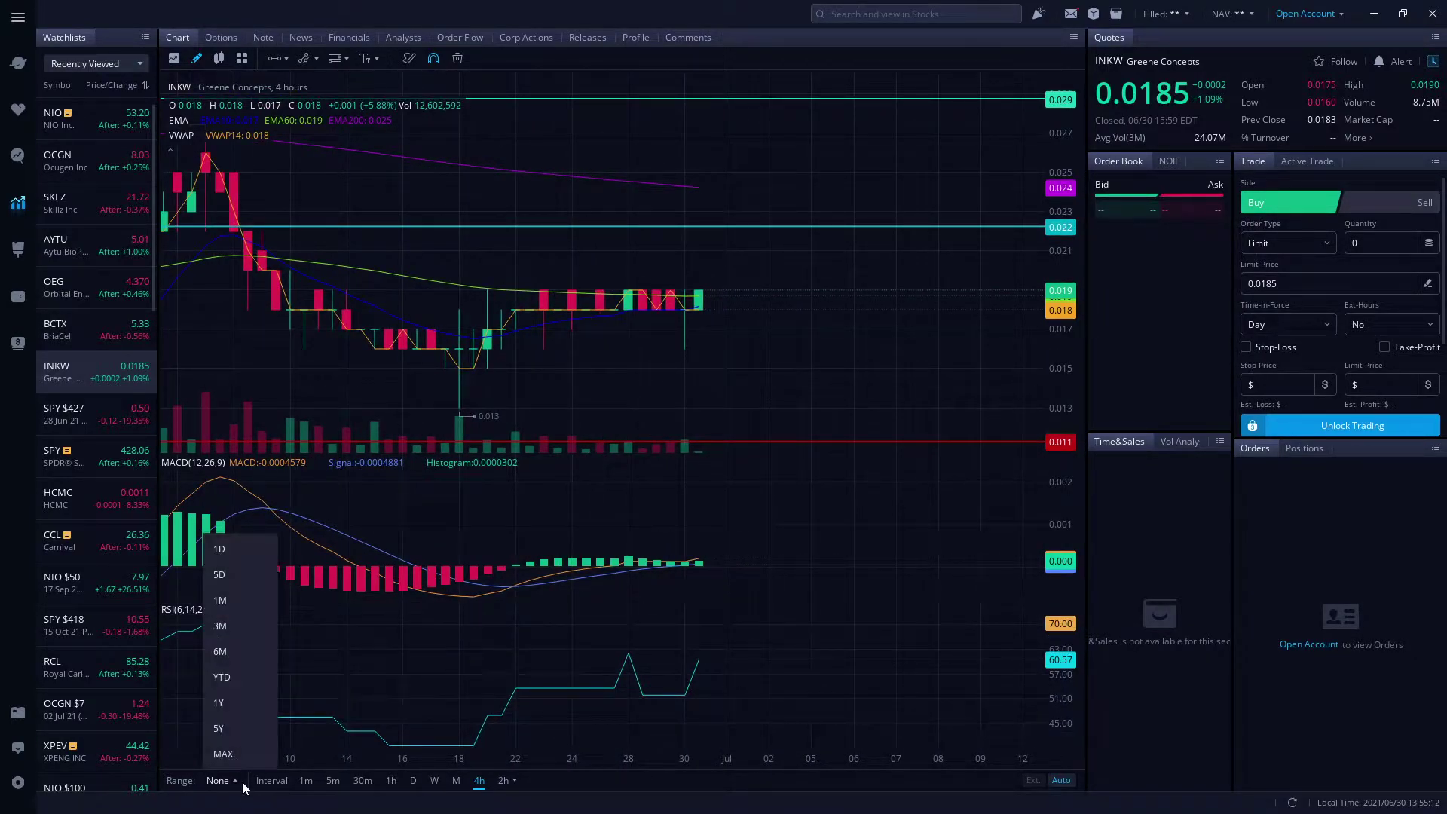
click(256, 679)
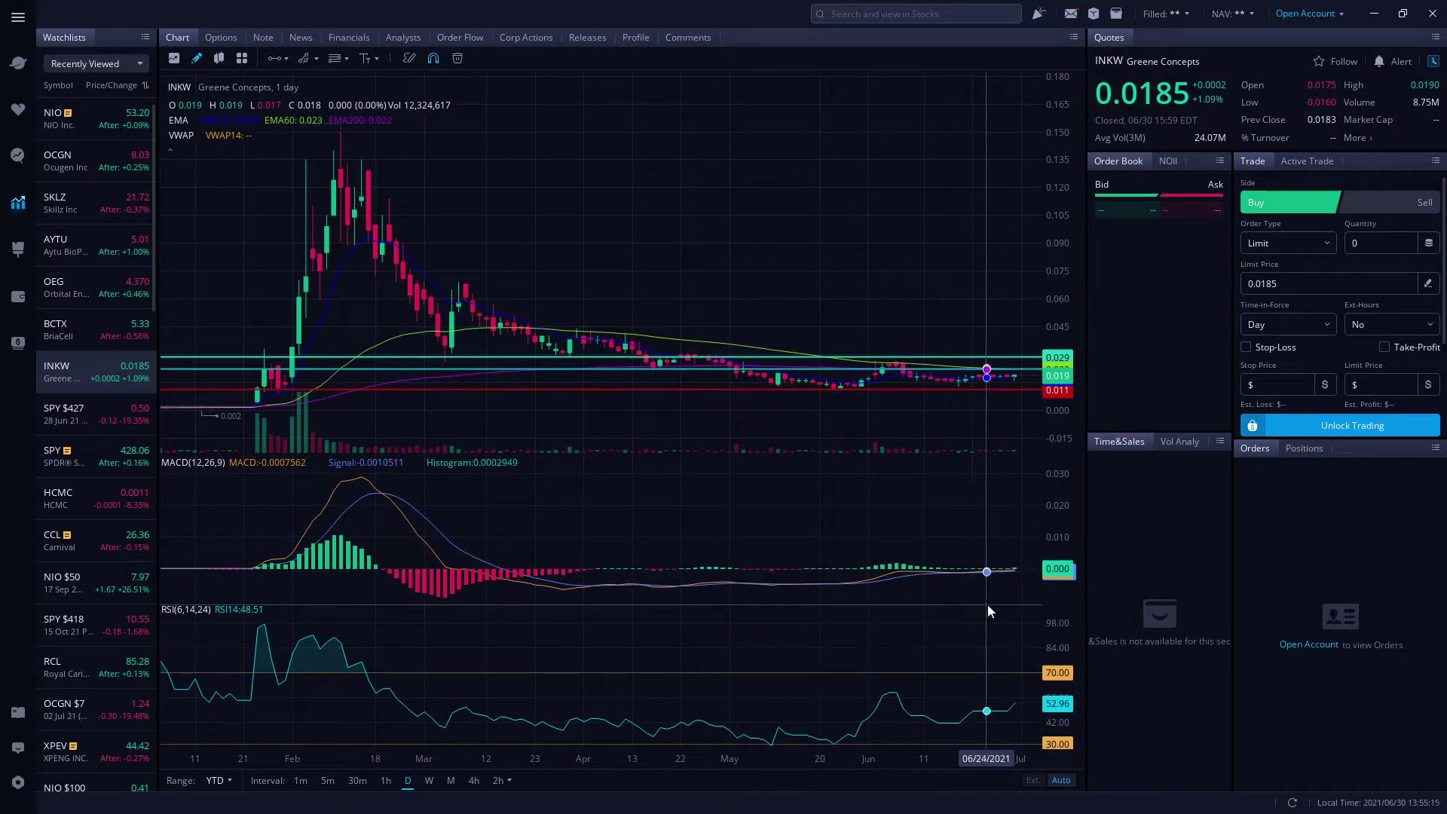
drag(938, 624, 811, 666)
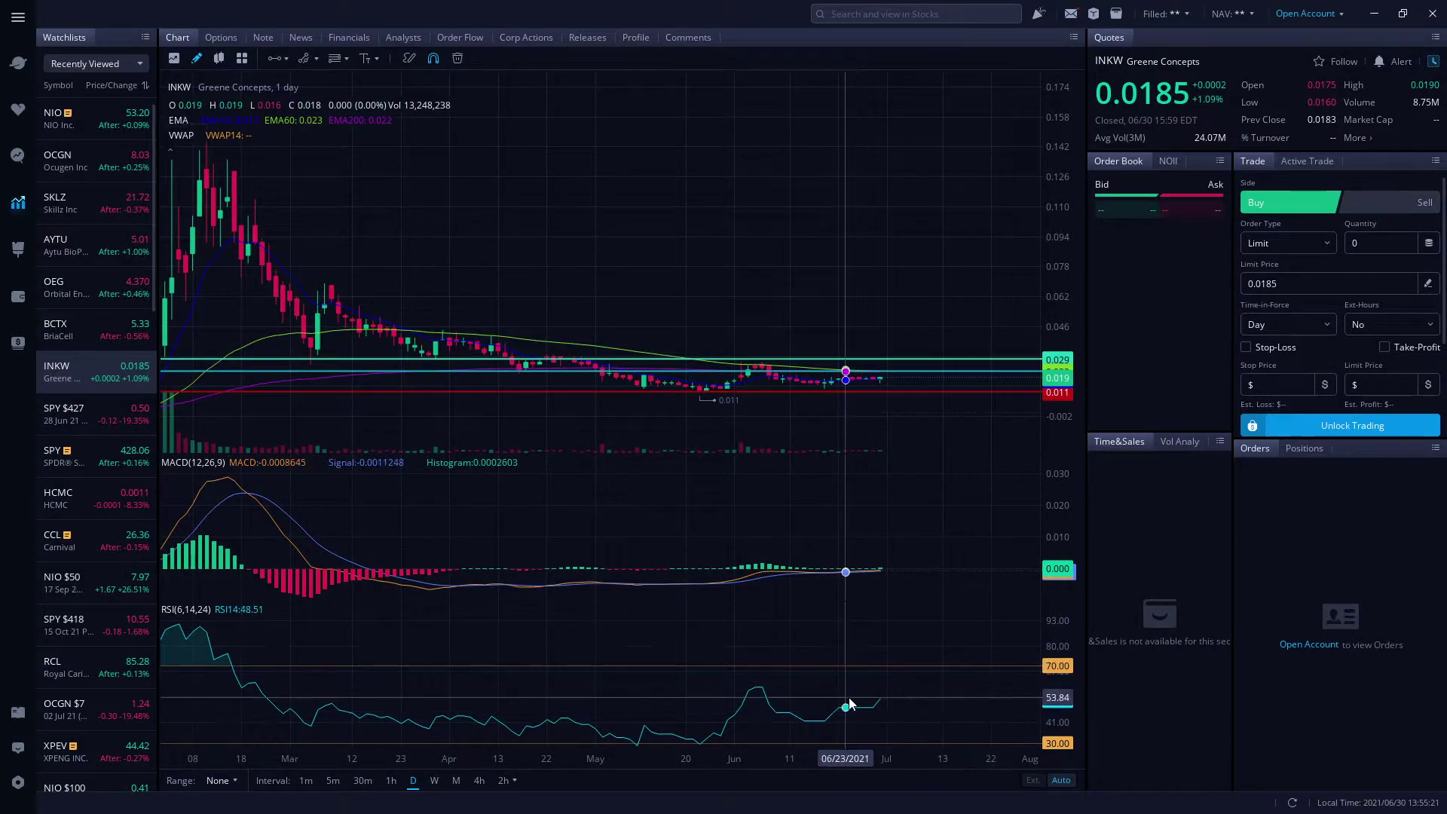
scroll(866, 573, up, 5)
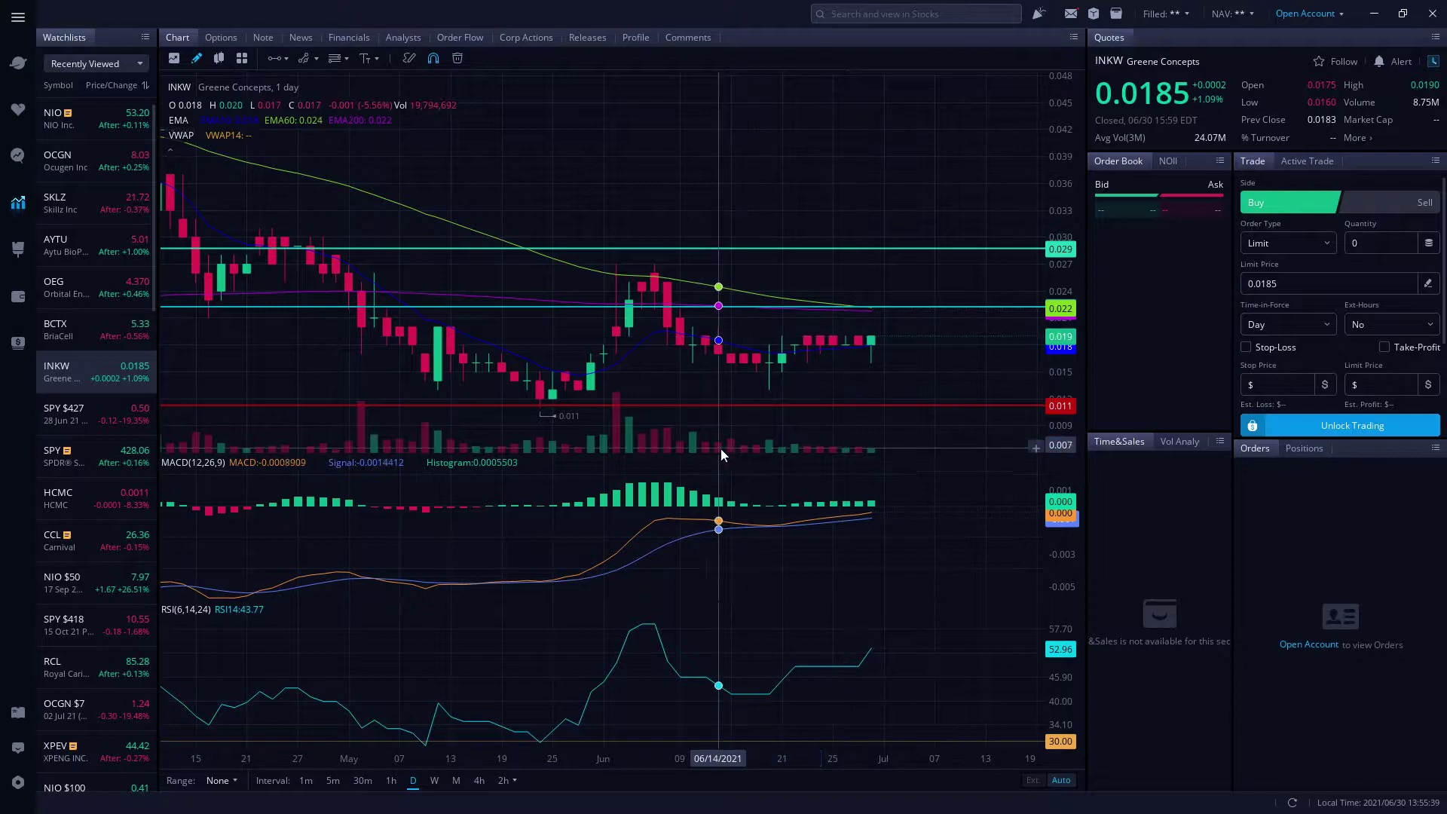
scroll(786, 386, down, 2)
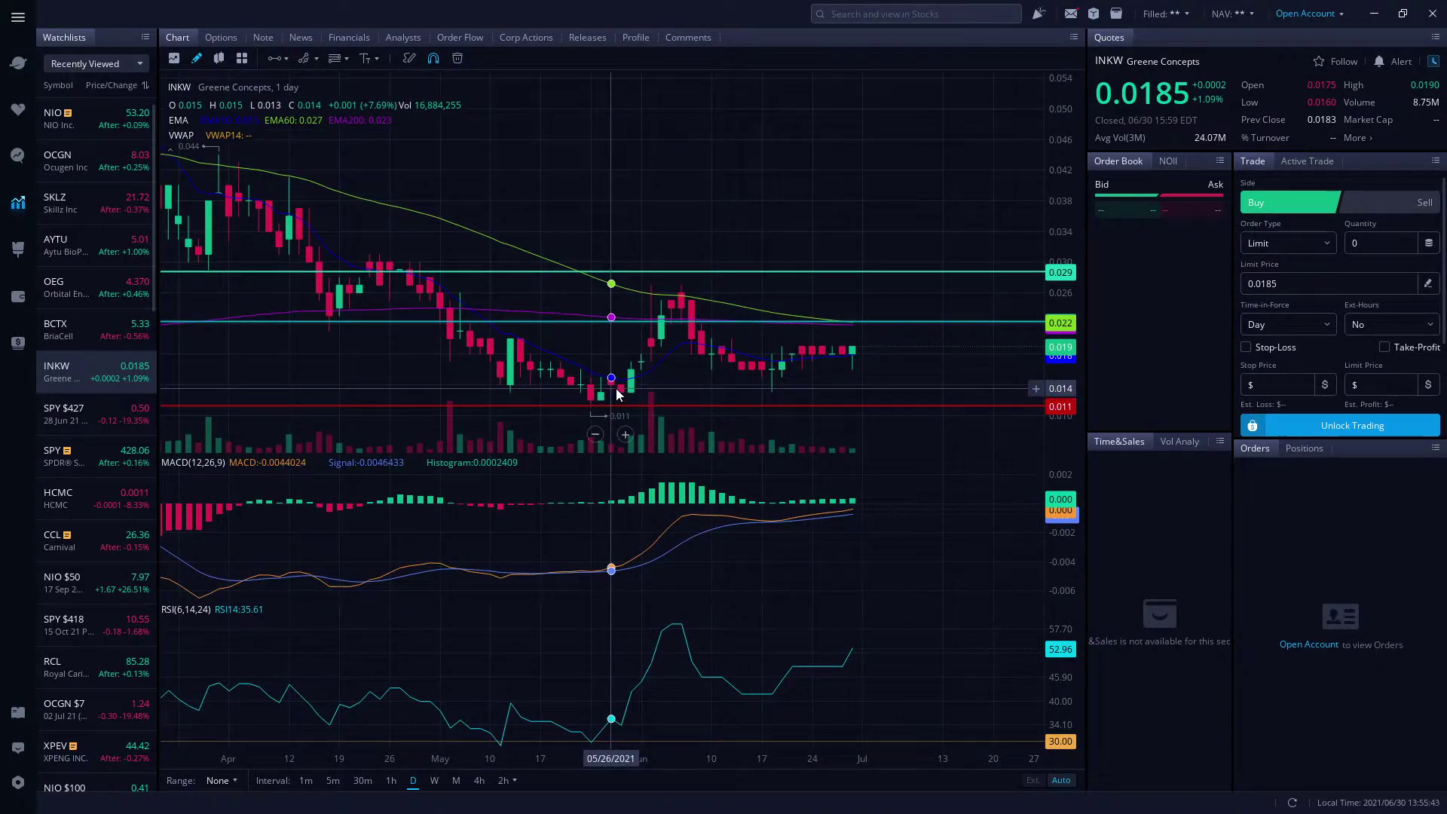
- Try a channel drawing over the late-May to late-June candles on the daily INKW chart, and delete it
click(316, 60)
click(323, 188)
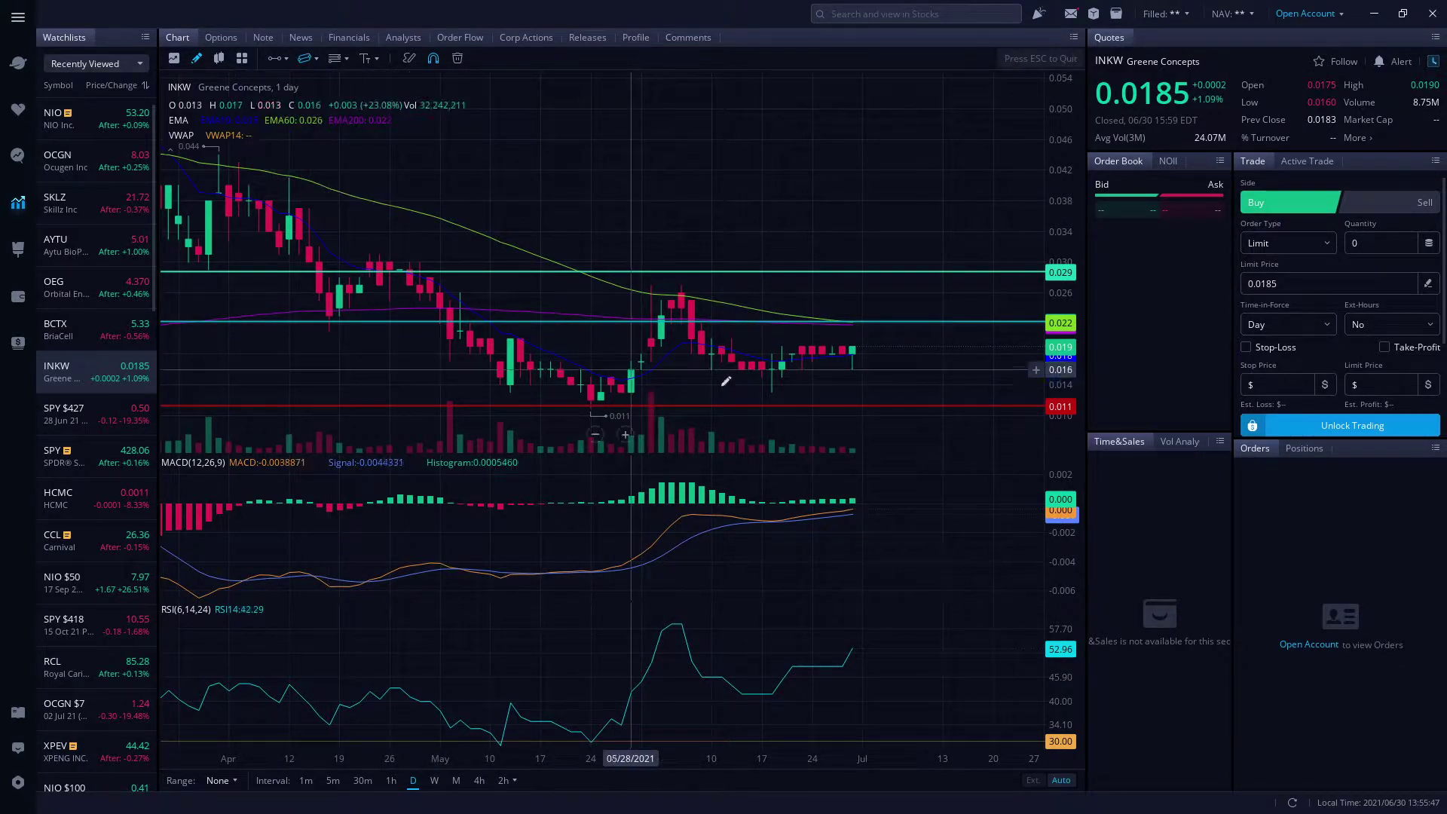
click(621, 385)
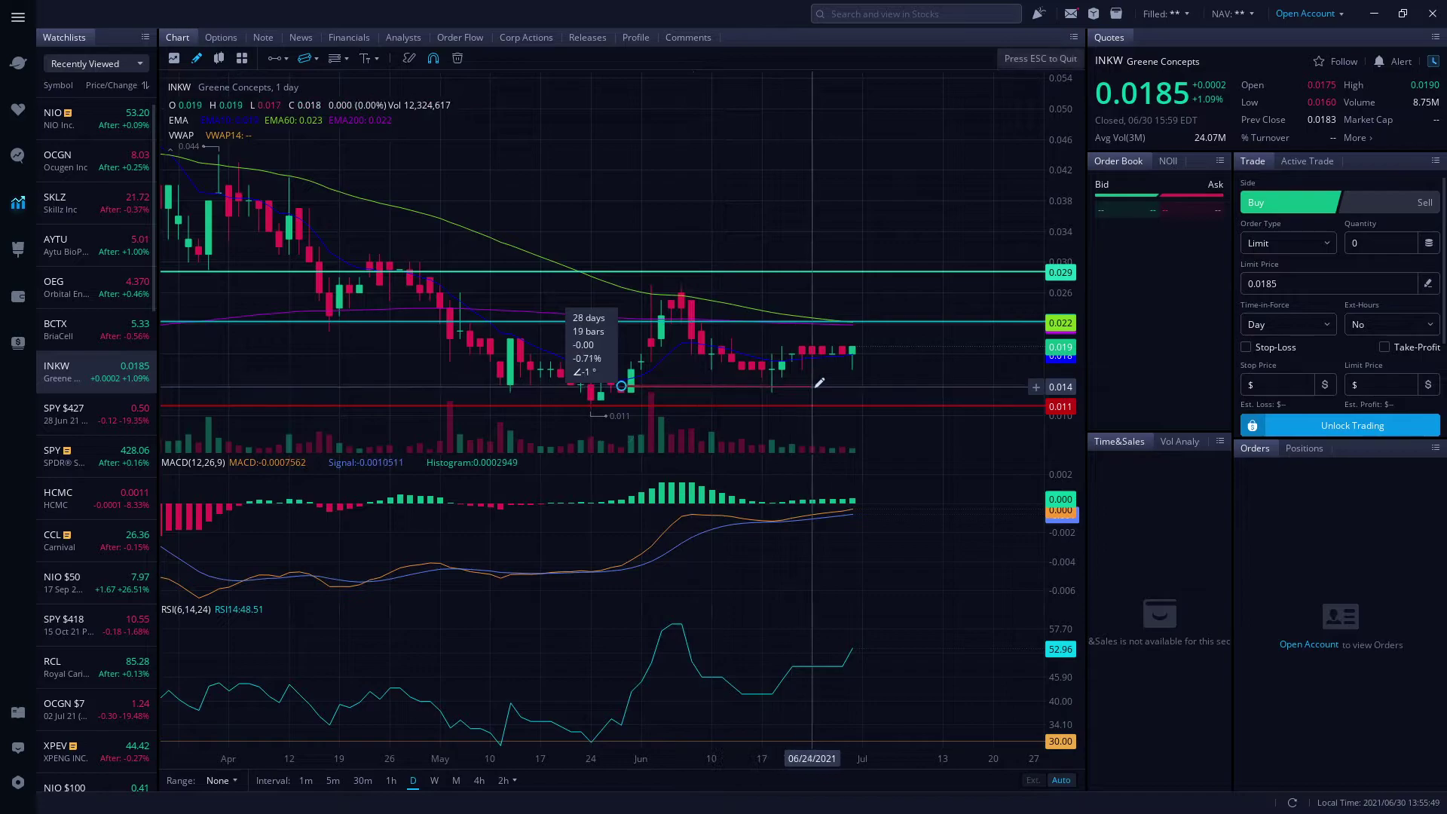
click(848, 387)
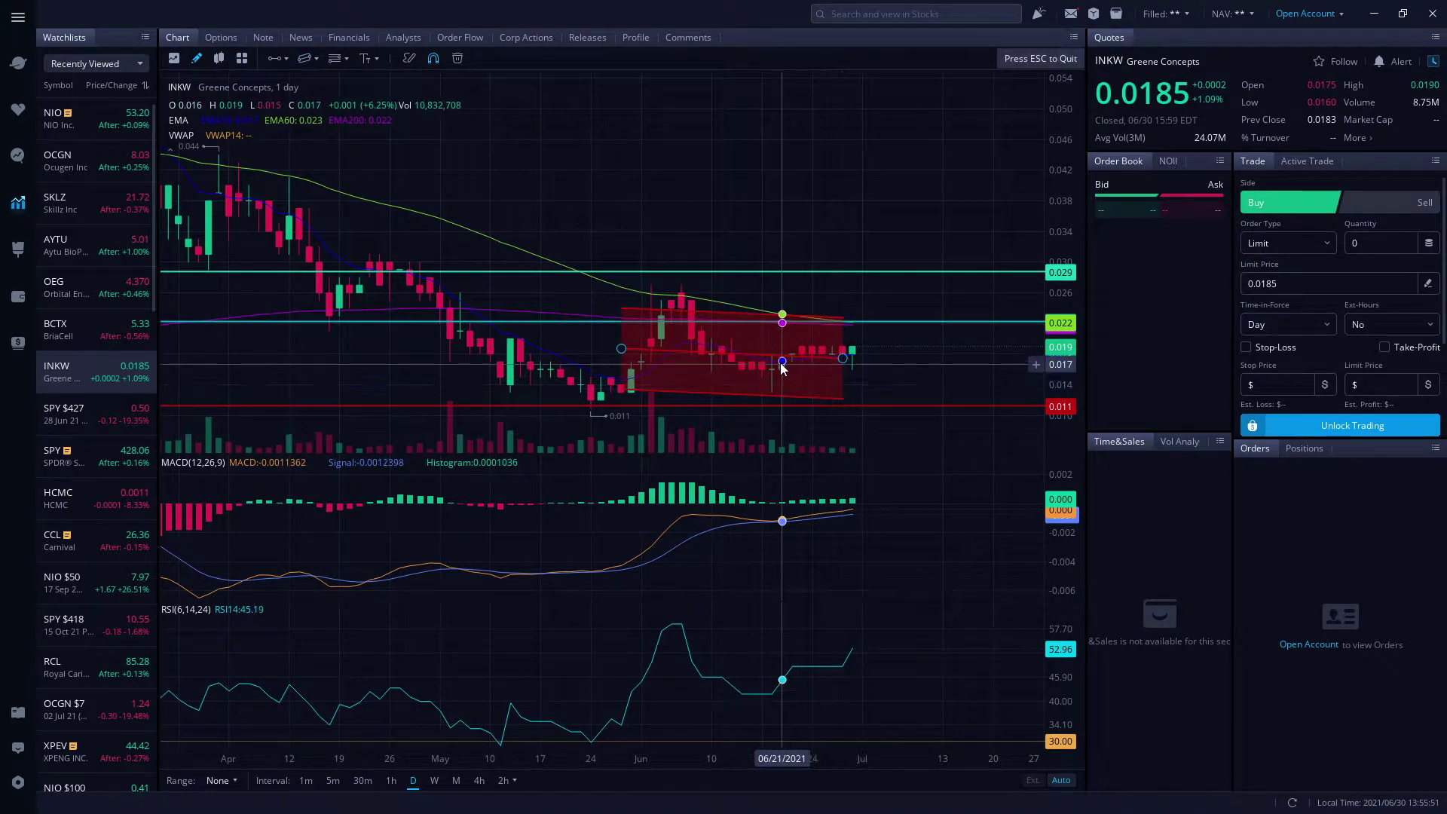
click(745, 343)
drag(745, 343, 682, 337)
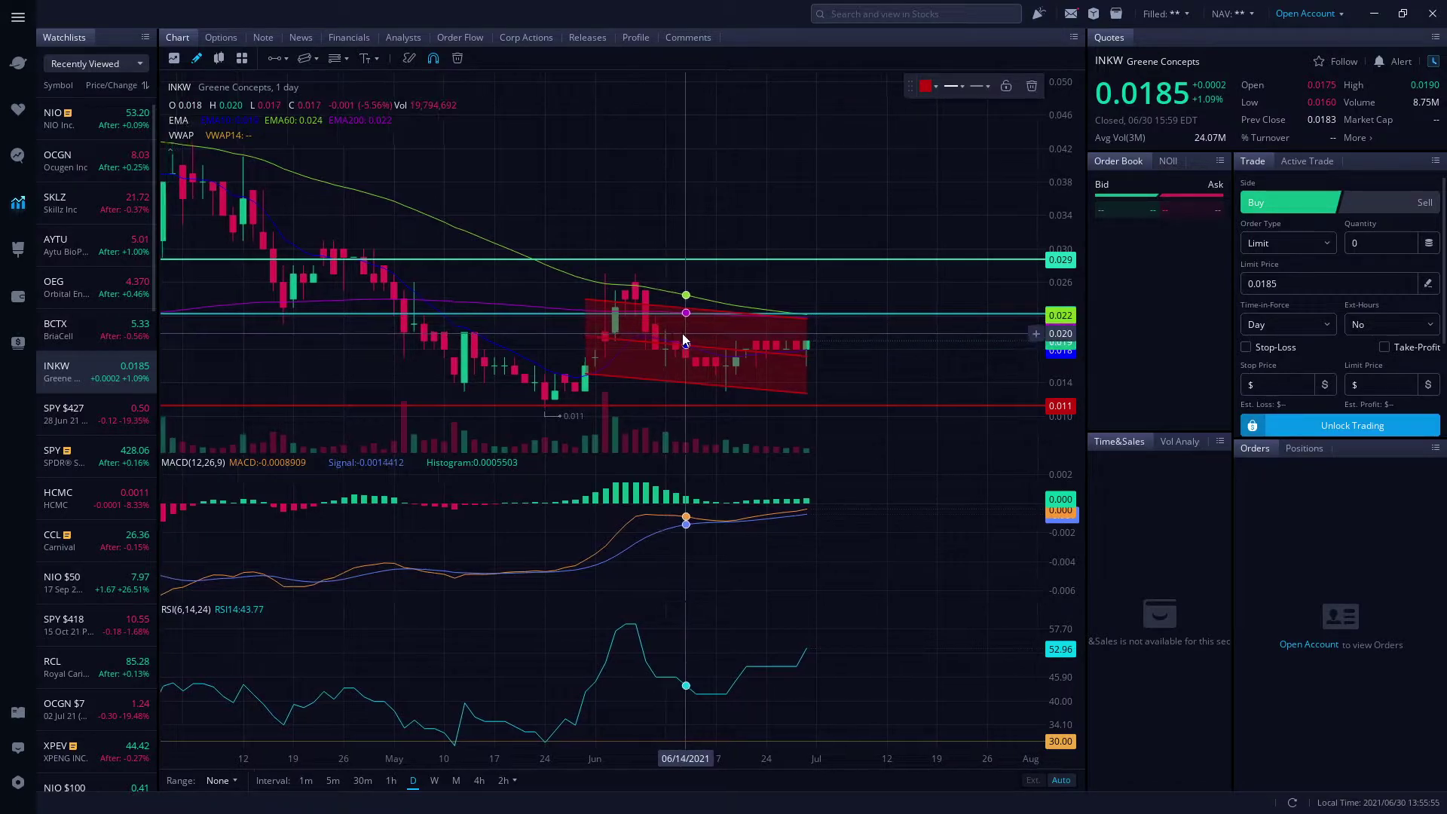
click(1032, 86)
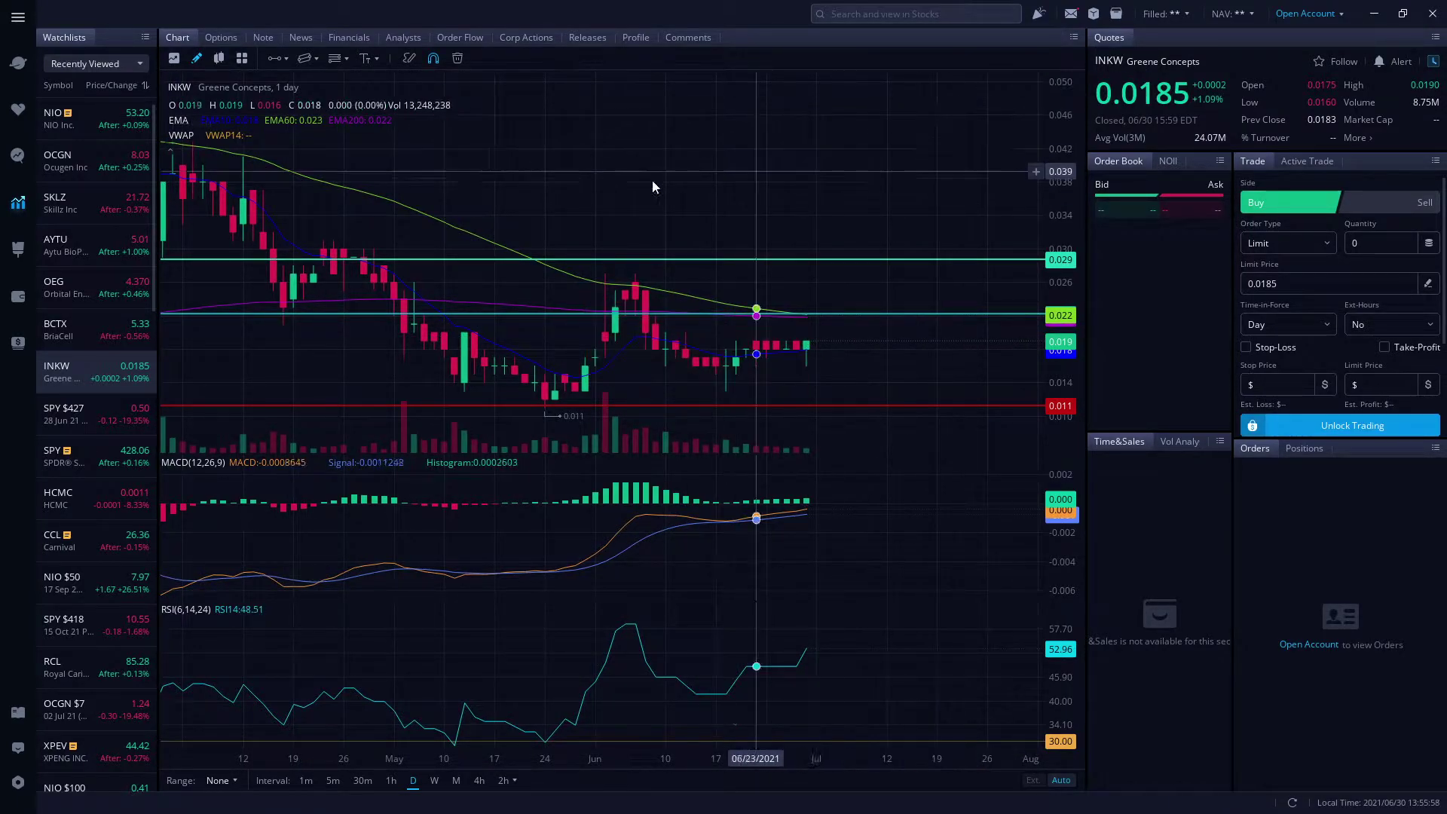
- Draw a horizontal line at 0.013 along the mid-May low on the daily INKW chart
click(275, 60)
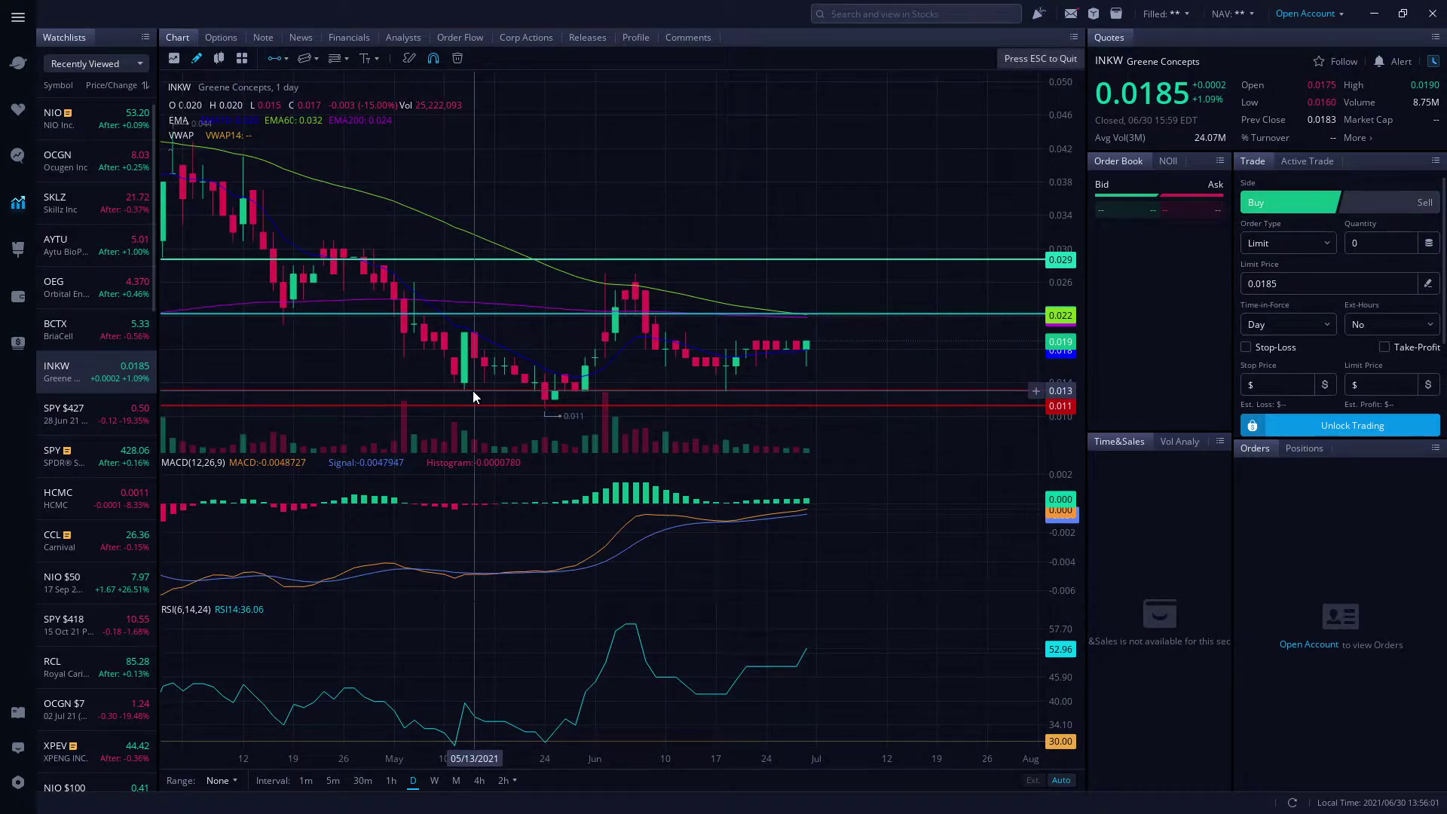
click(472, 391)
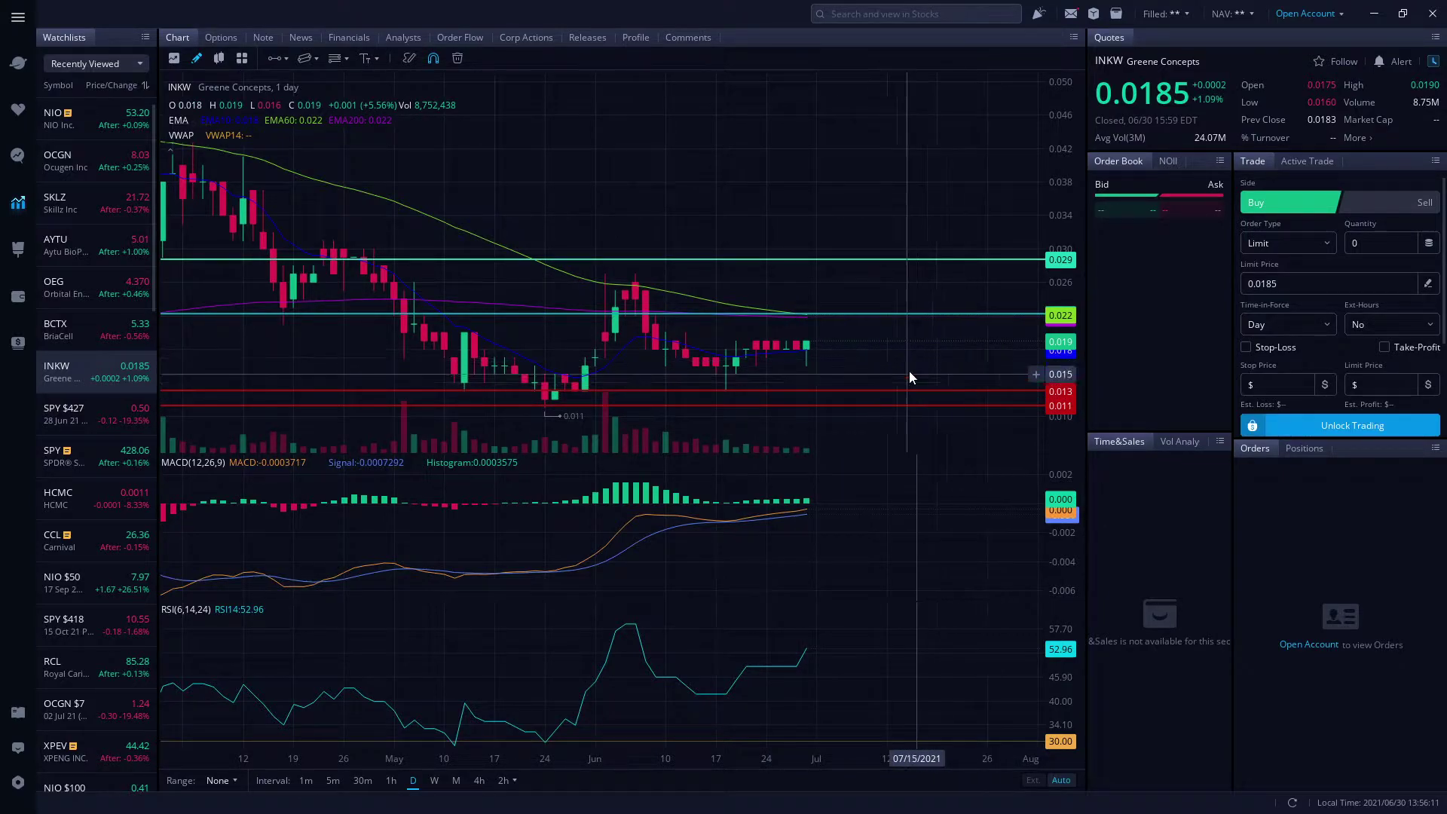
scroll(891, 387, up, 2)
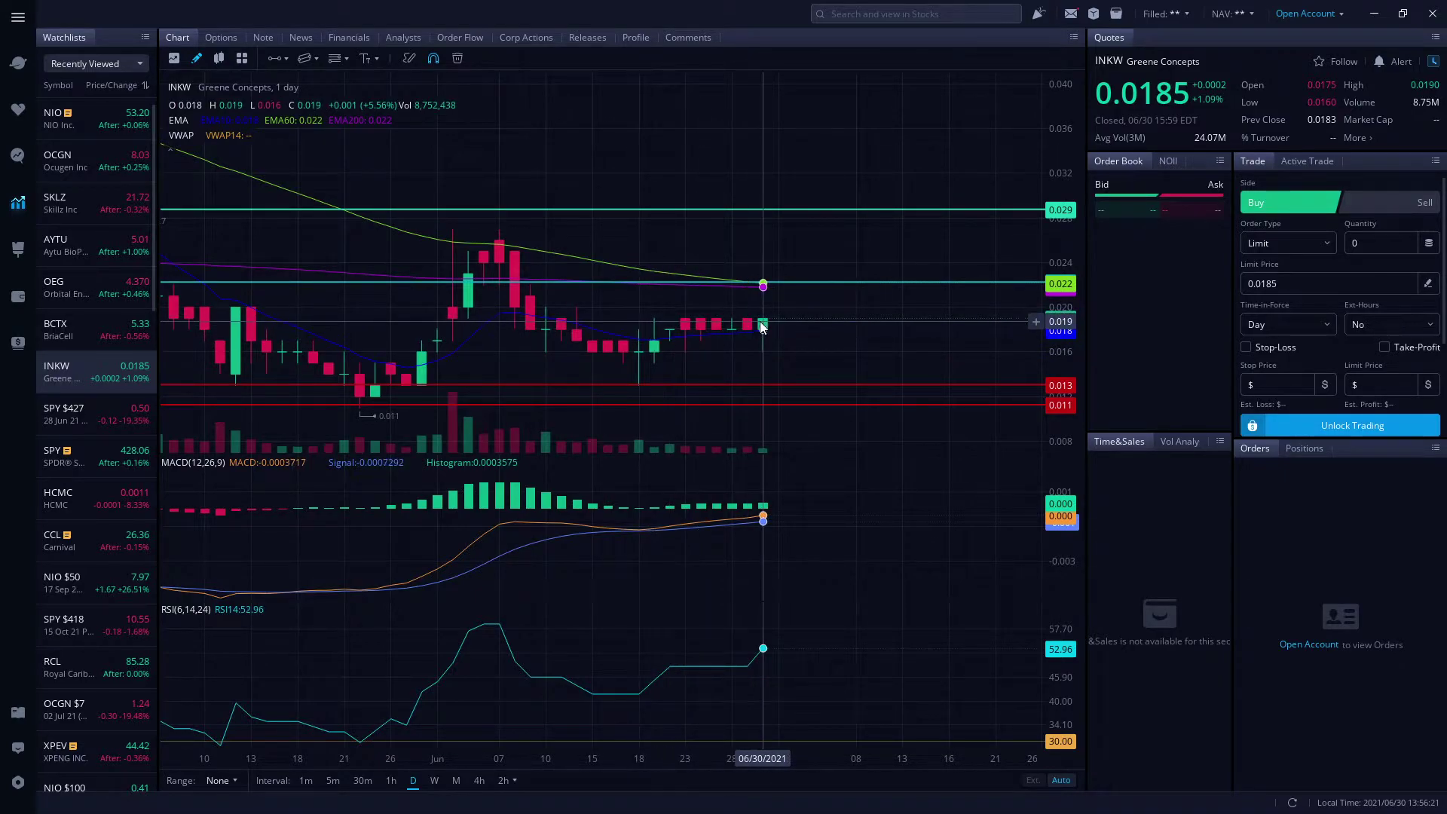
scroll(768, 339, up, 2)
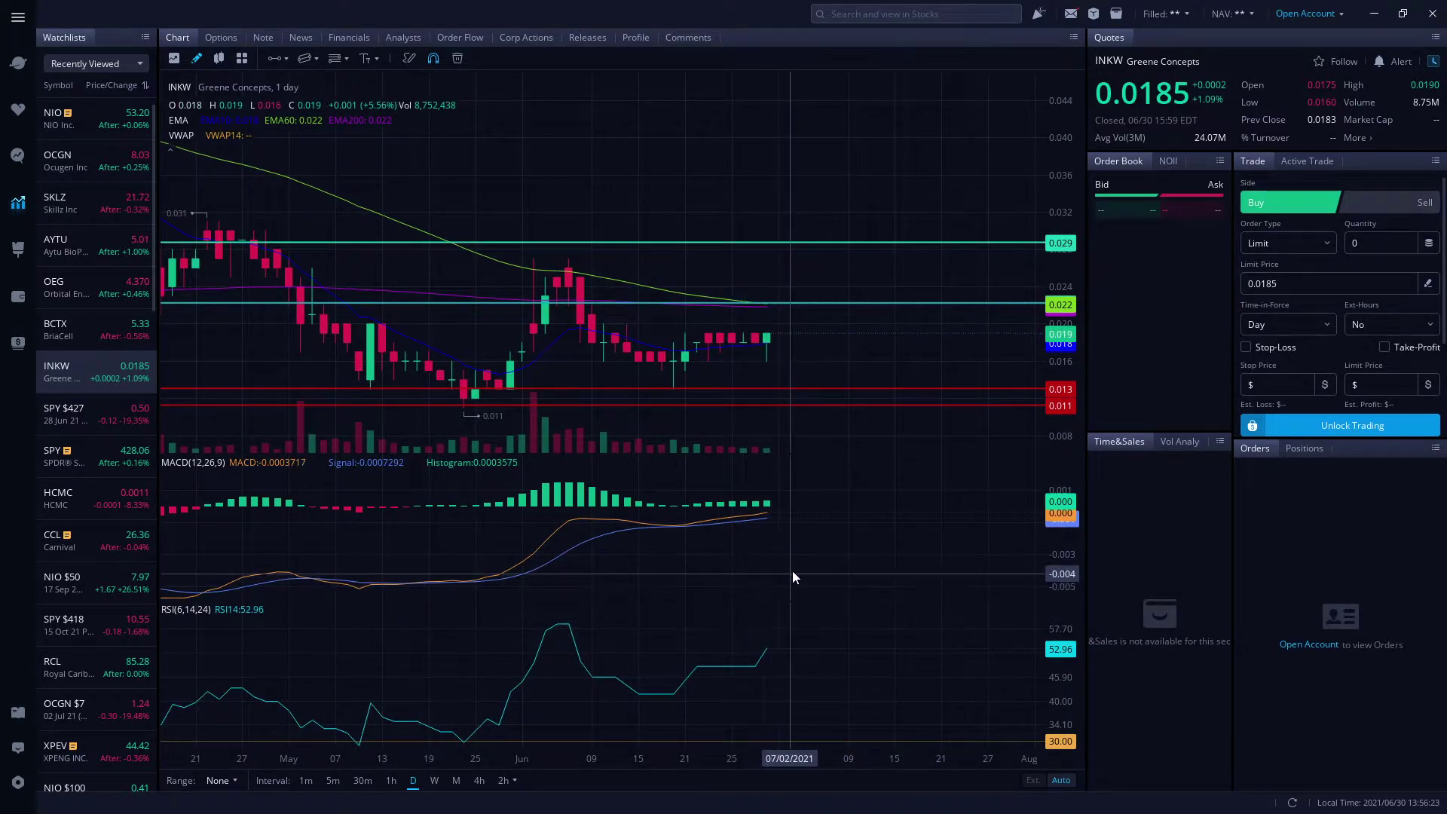
- Draw a descending trend line from the early-June peak to about 0.013 in mid-July and colour it white
scroll(708, 453, down, 2)
scroll(700, 429, down, 3)
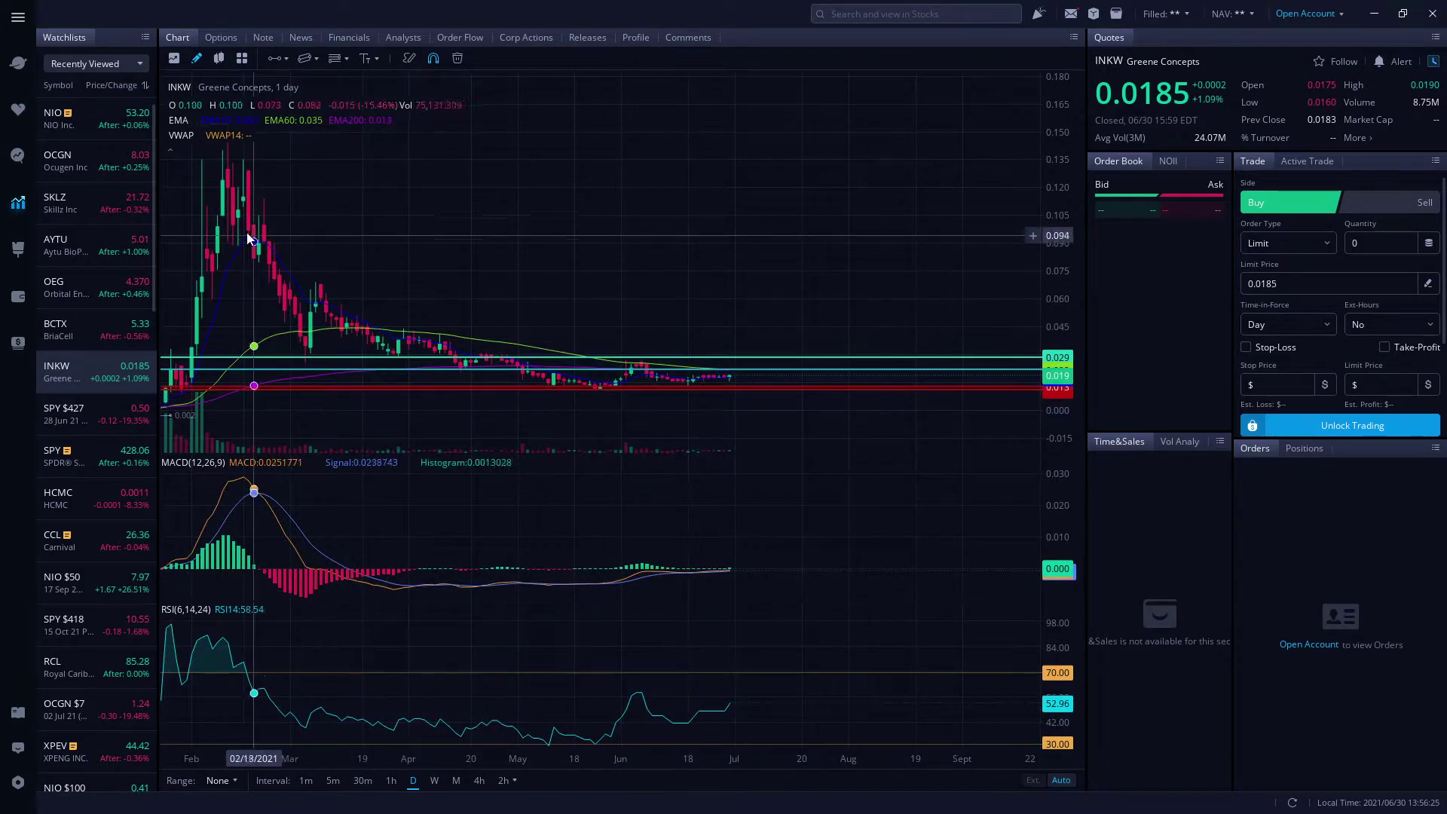
scroll(742, 432, up, 3)
scroll(731, 420, up, 2)
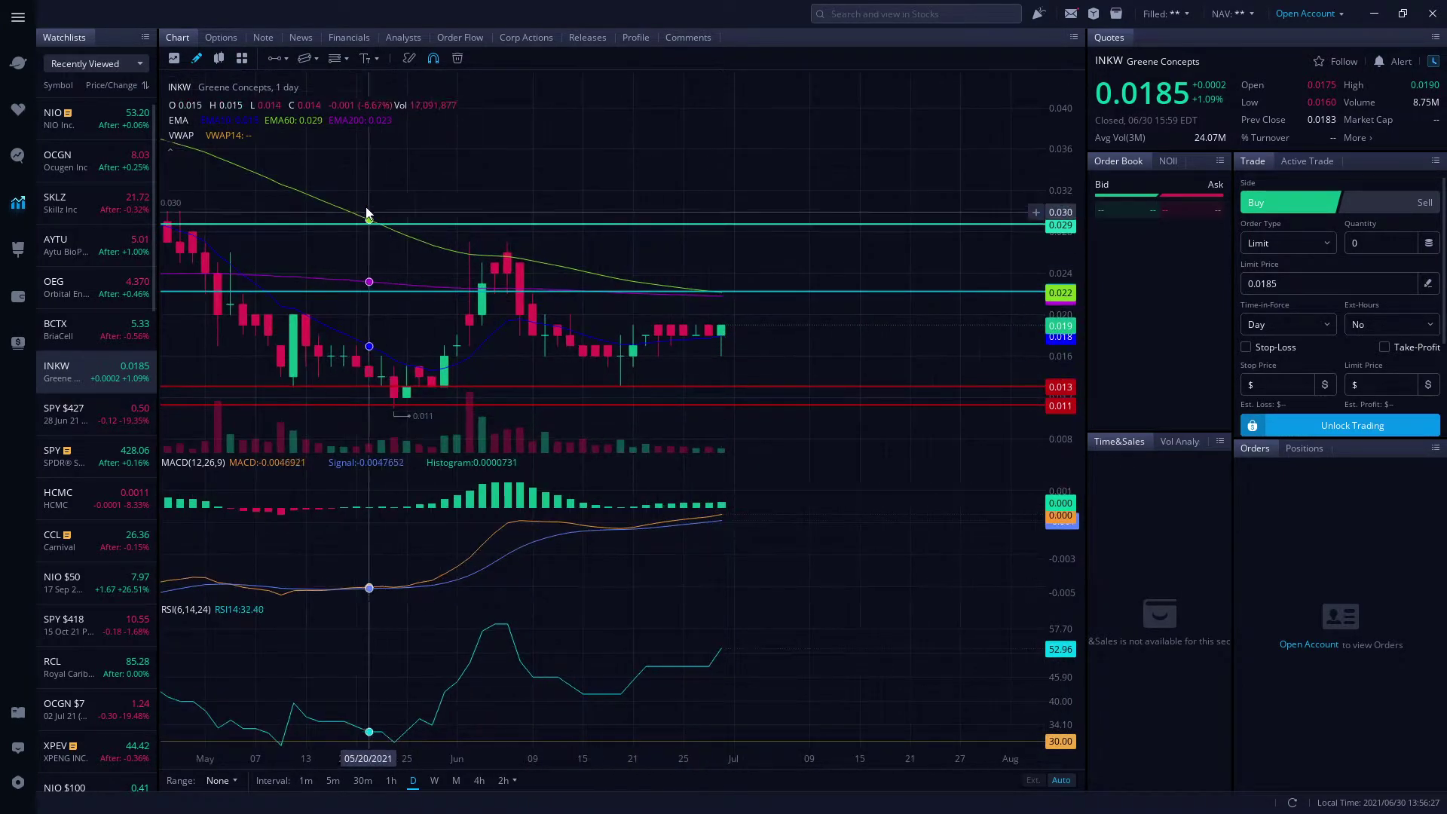
click(288, 66)
click(312, 88)
click(529, 246)
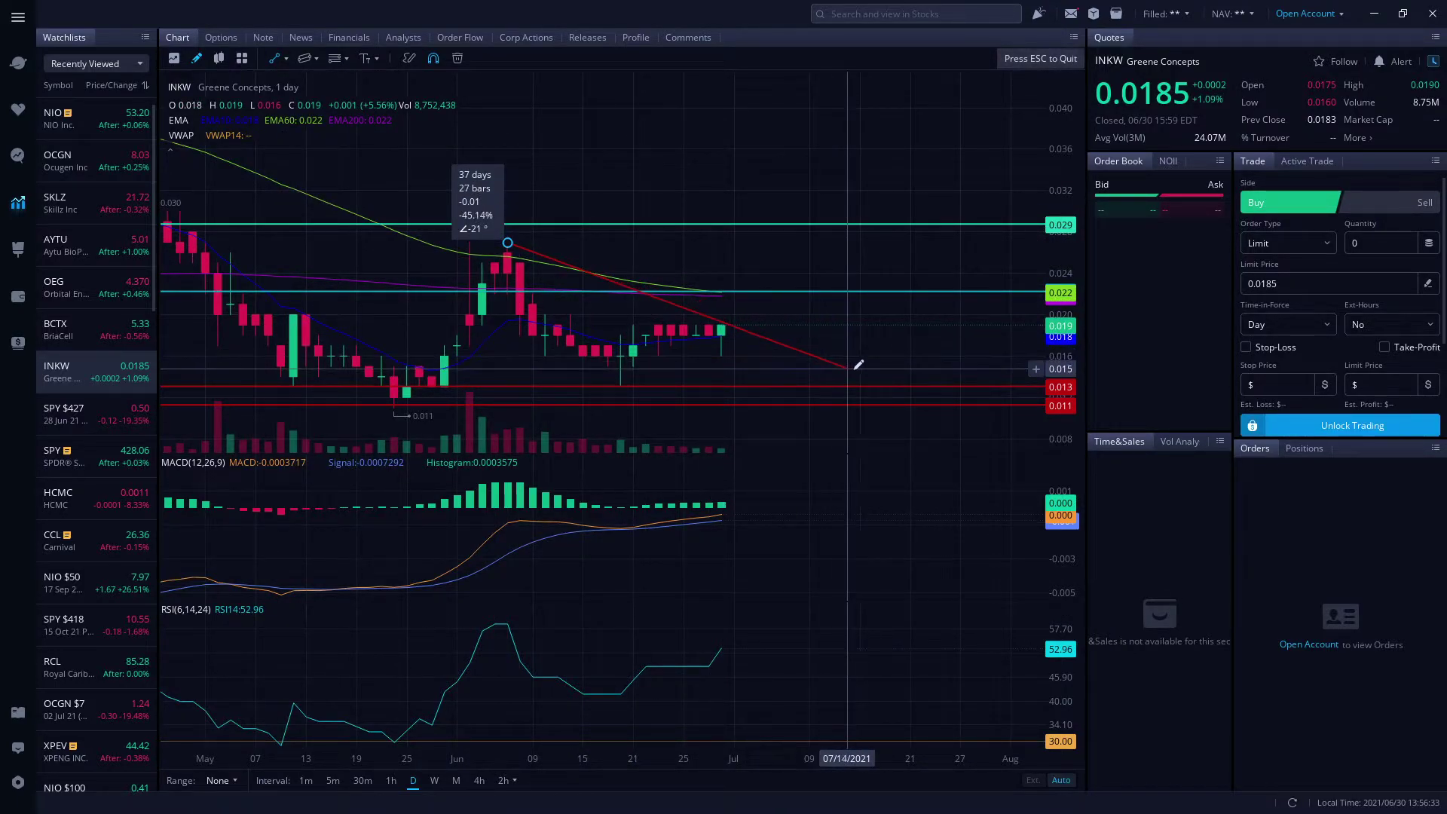
click(873, 383)
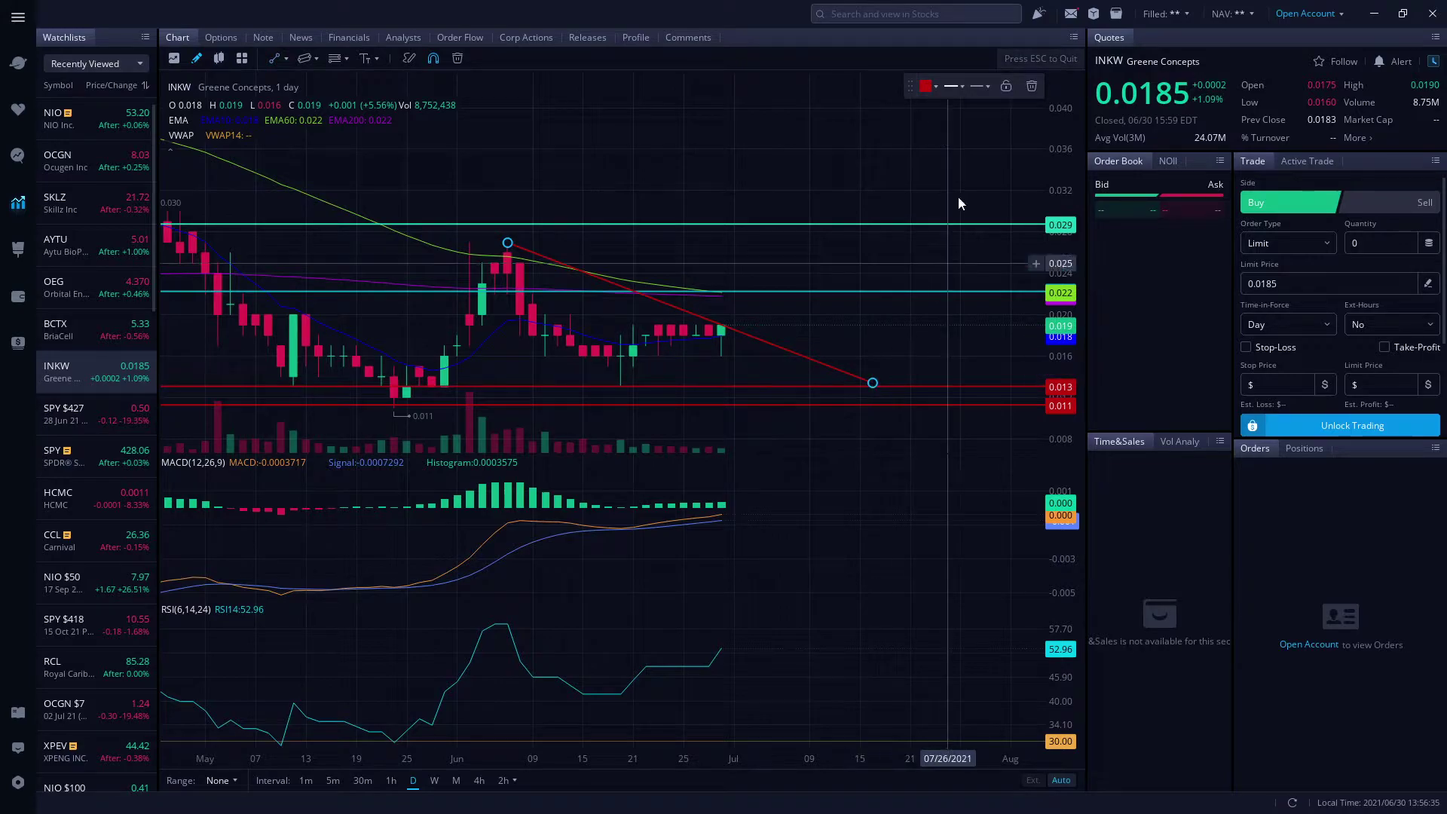
click(936, 88)
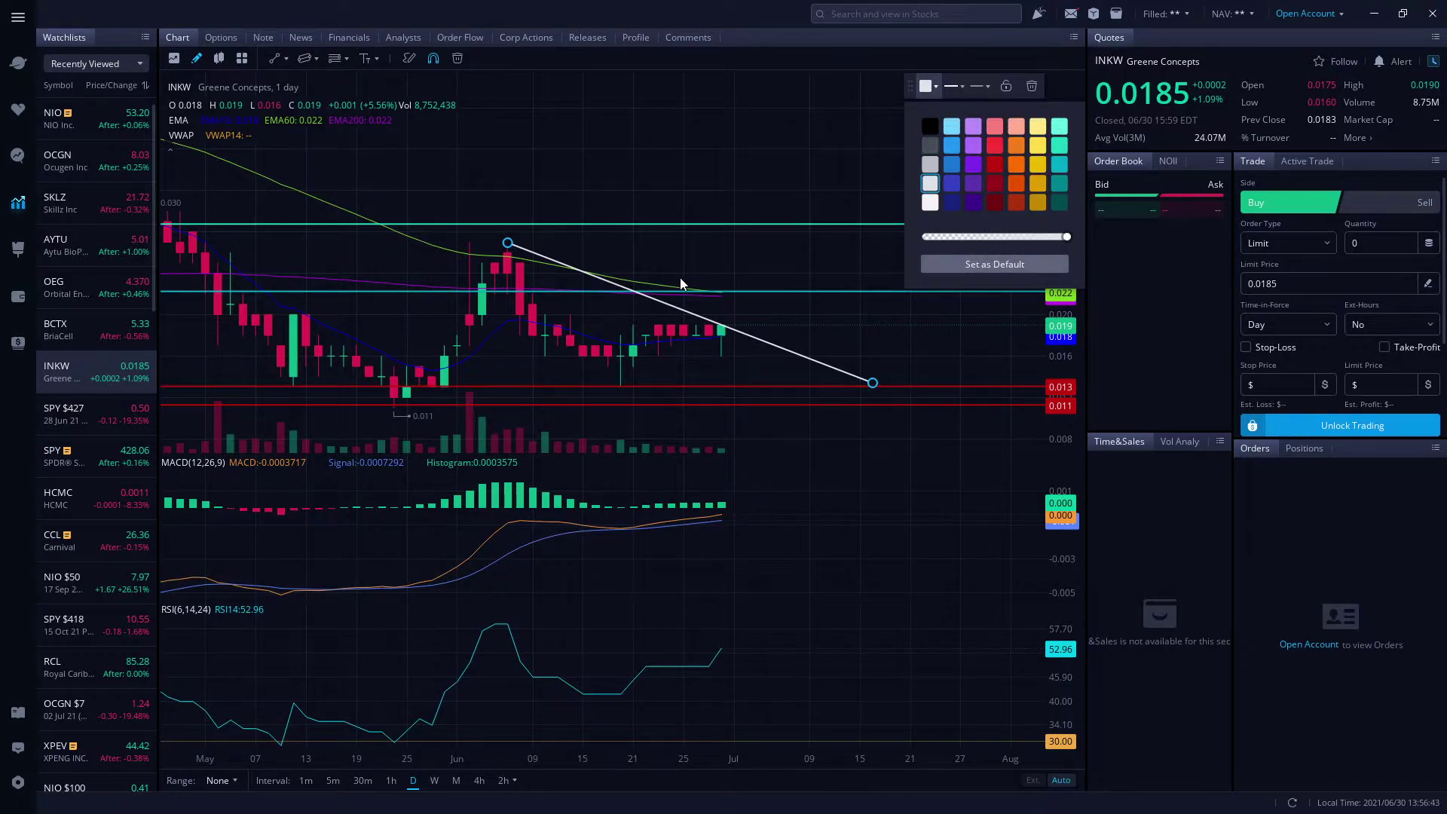
- Draw a rising trend line from below the late-May low to the mid-July end of the descending line
click(275, 59)
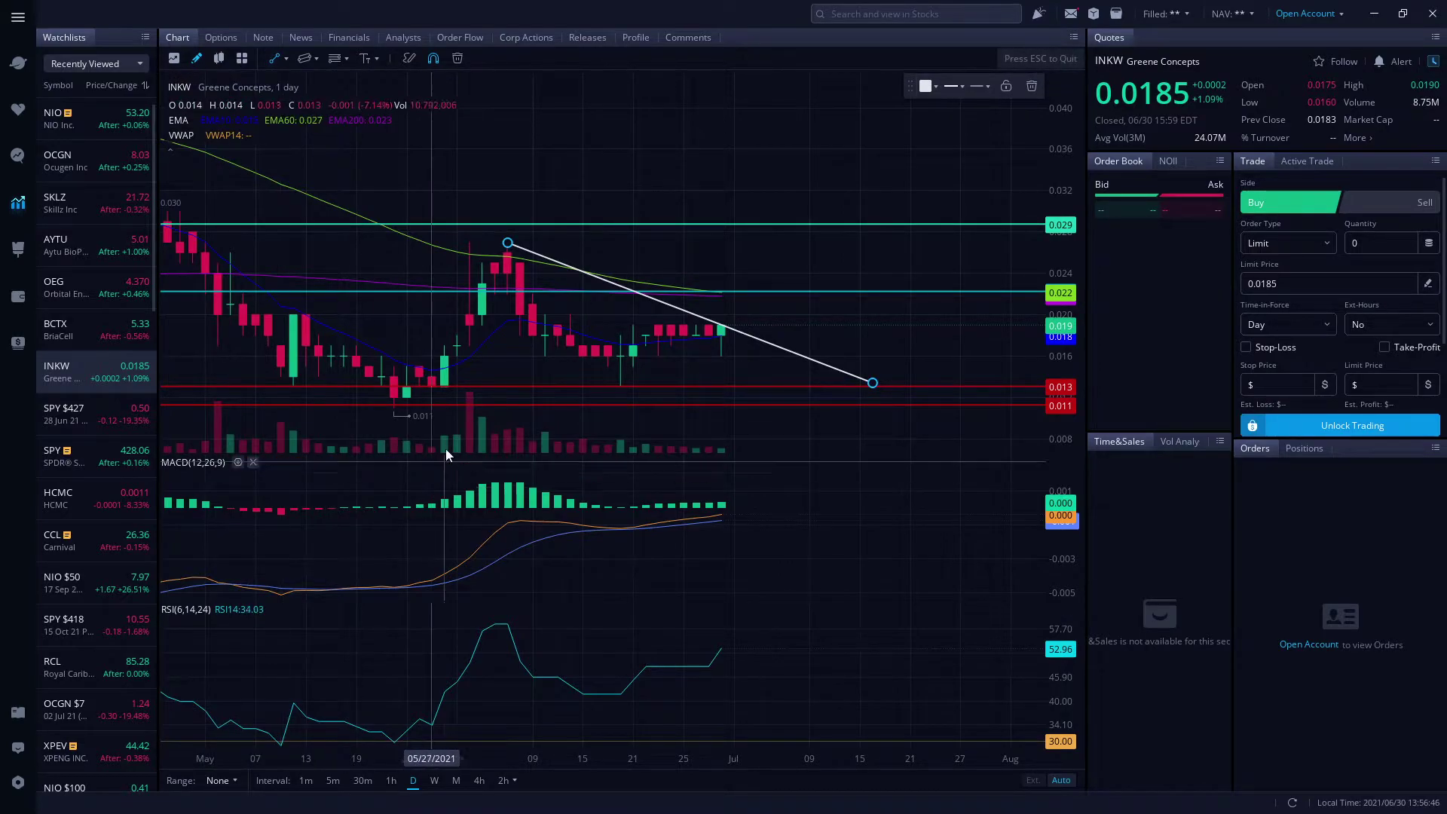
click(395, 413)
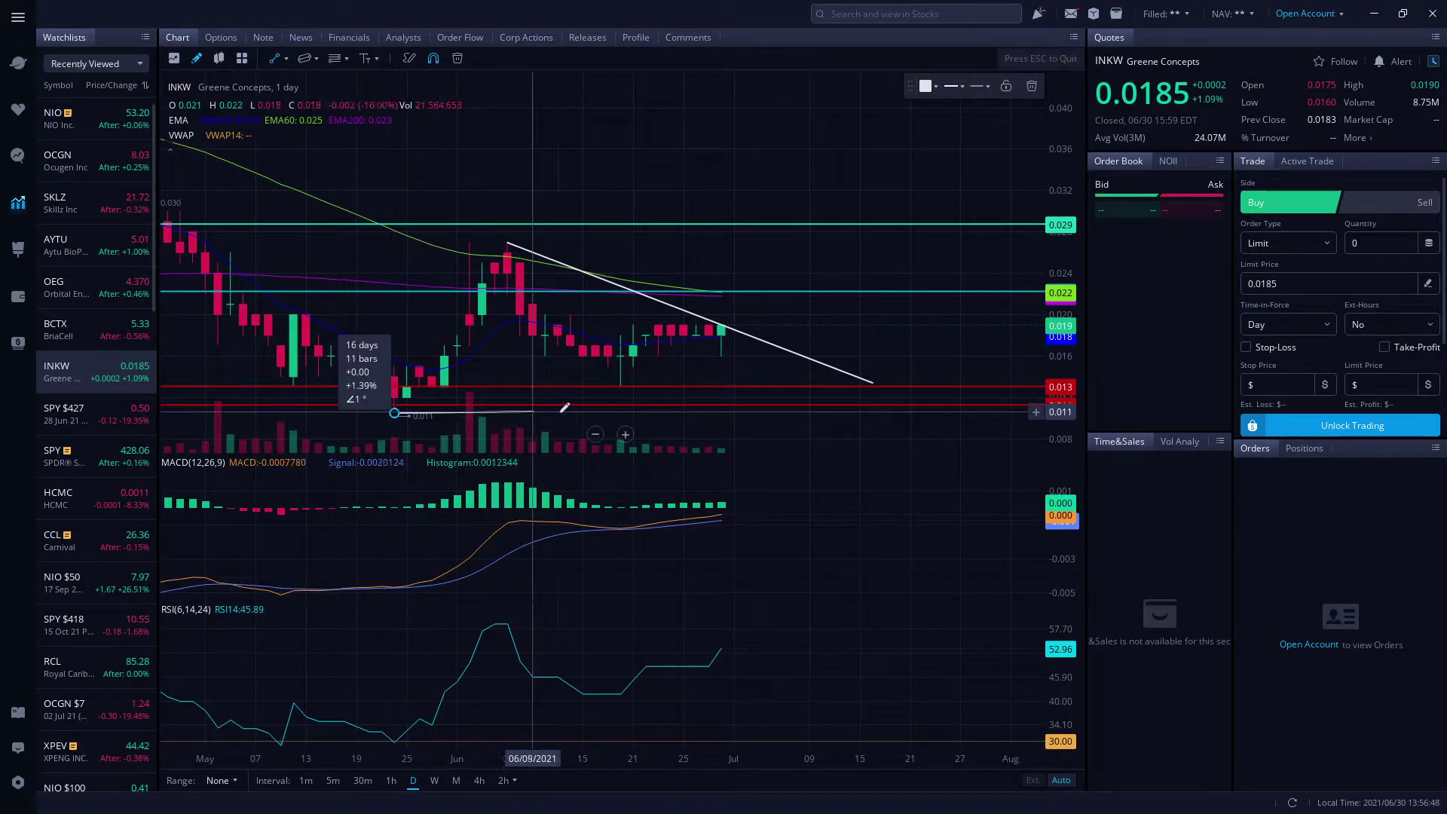
click(876, 382)
- Examine the triangle between the two white trend lines against the horizontal price levels and the earlier price history
scroll(722, 355, up, 3)
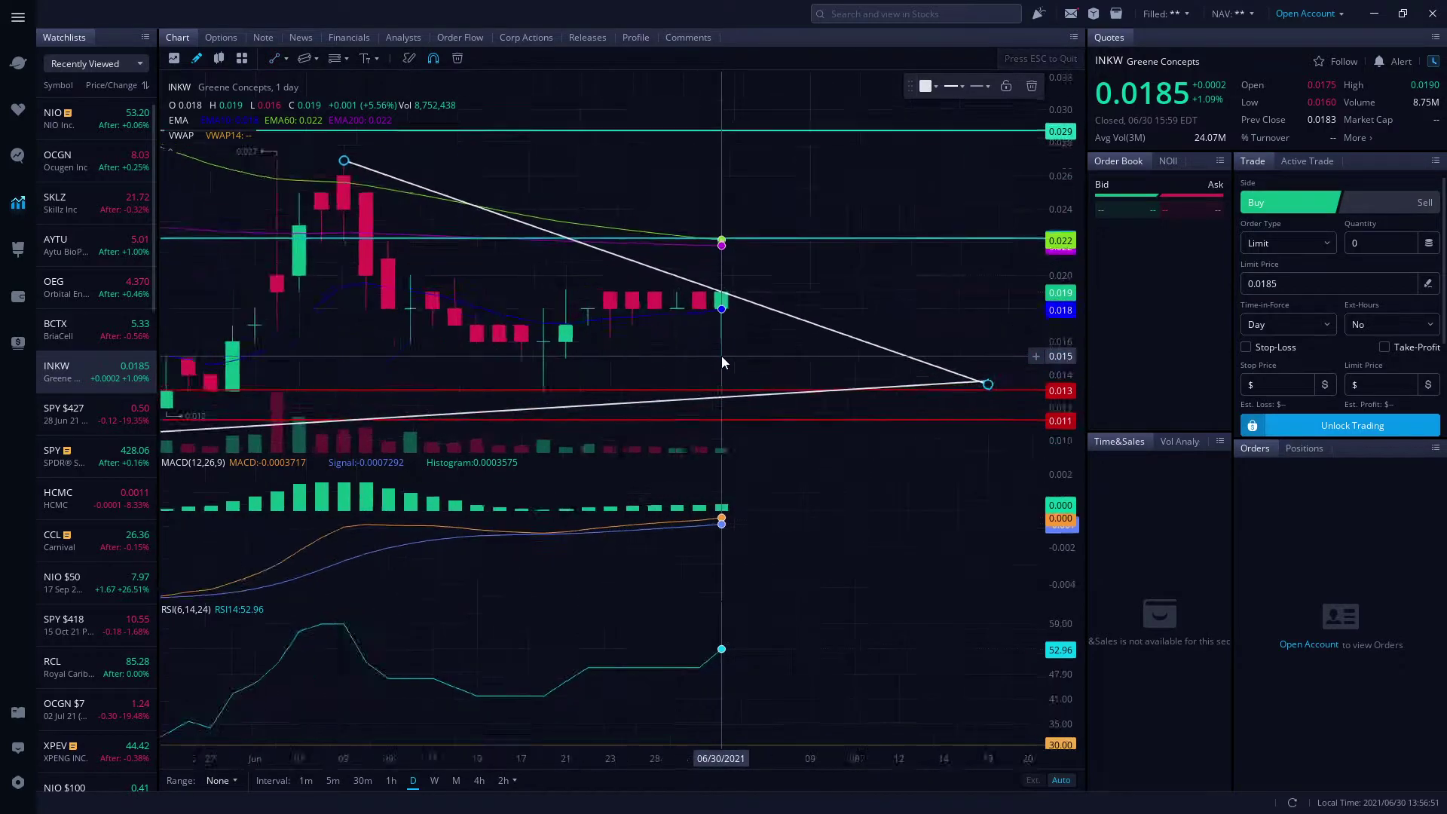
scroll(723, 347, down, 4)
scroll(761, 337, down, 5)
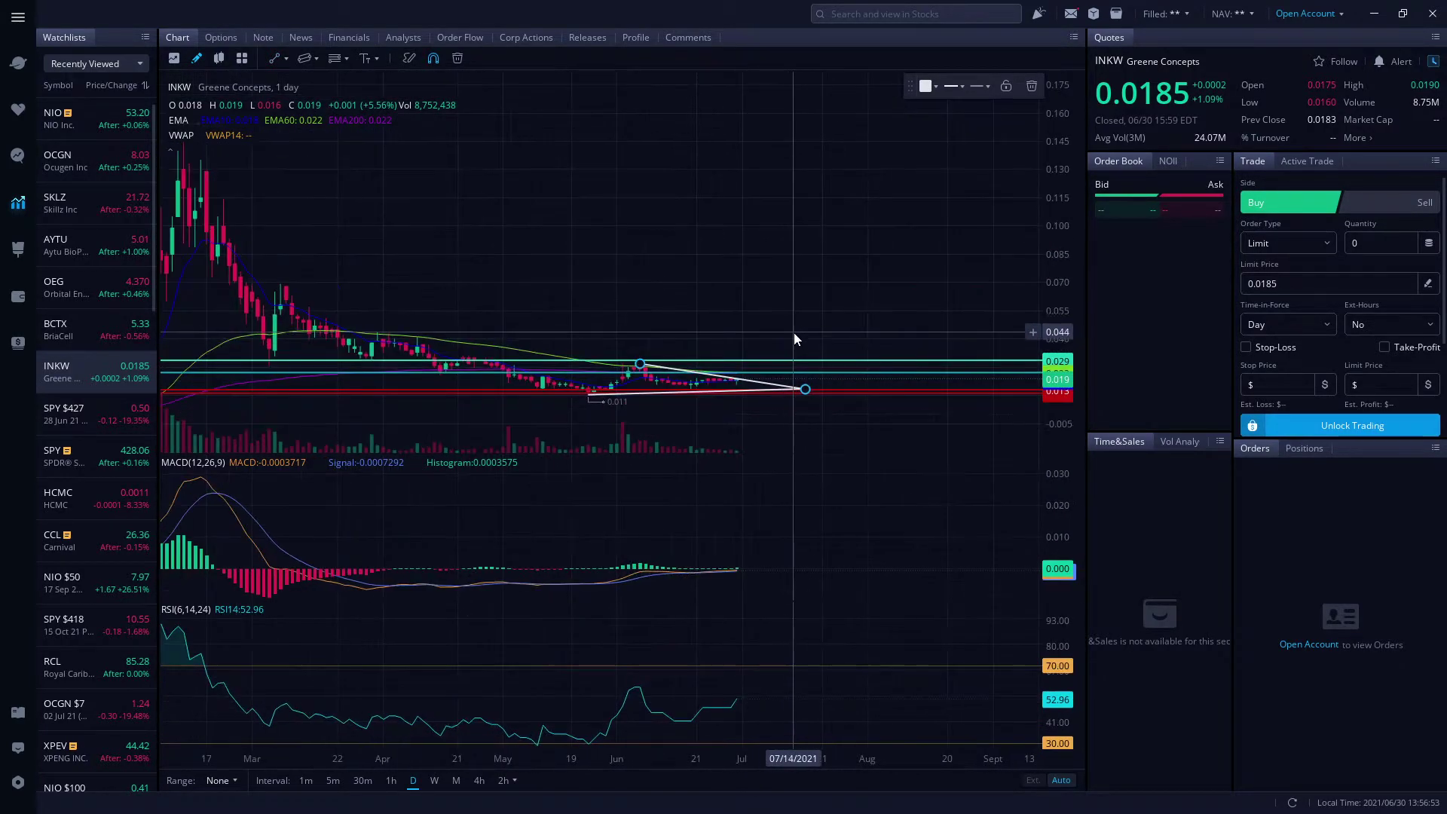
scroll(800, 437, up, 4)
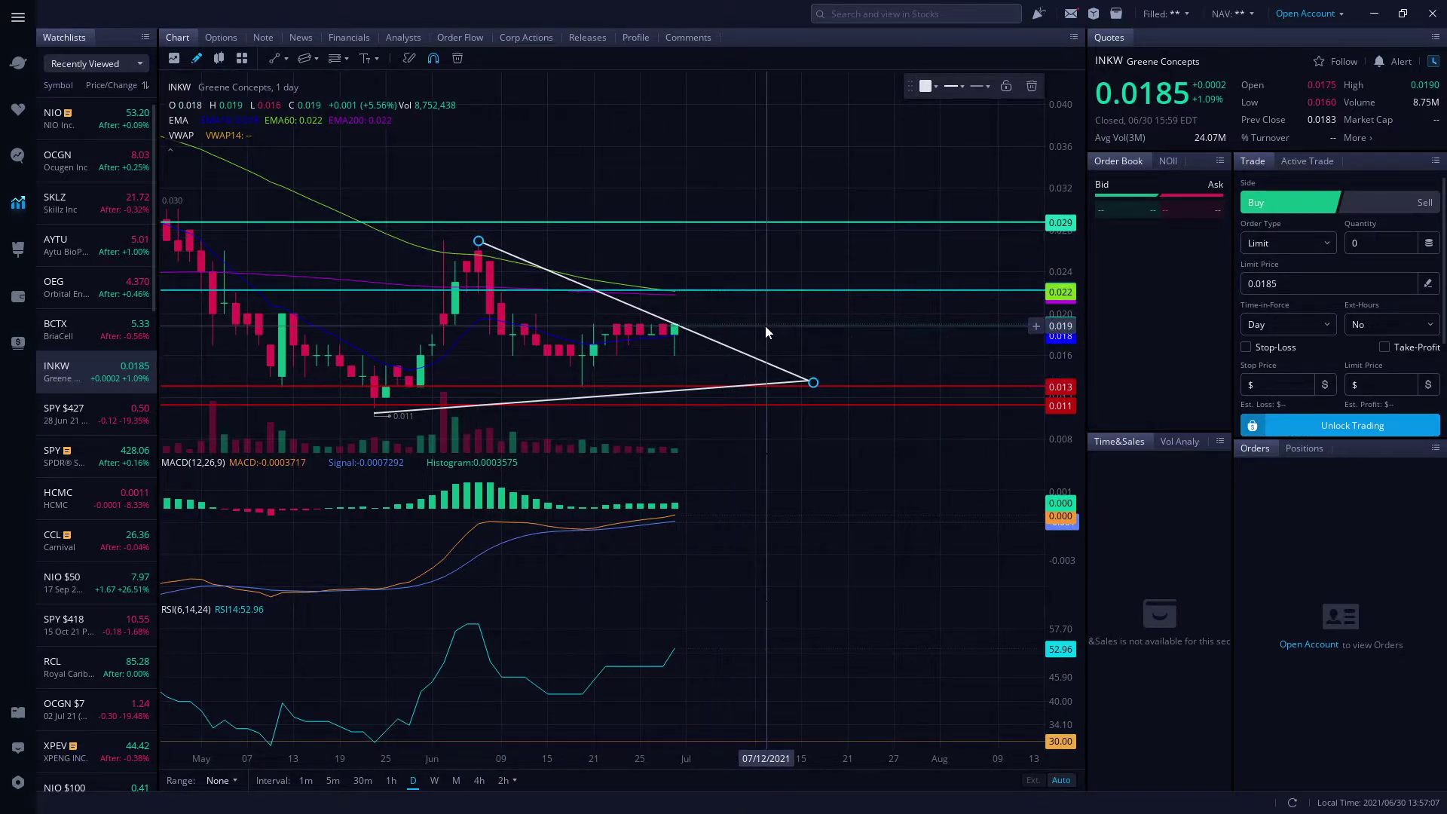
scroll(857, 314, down, 2)
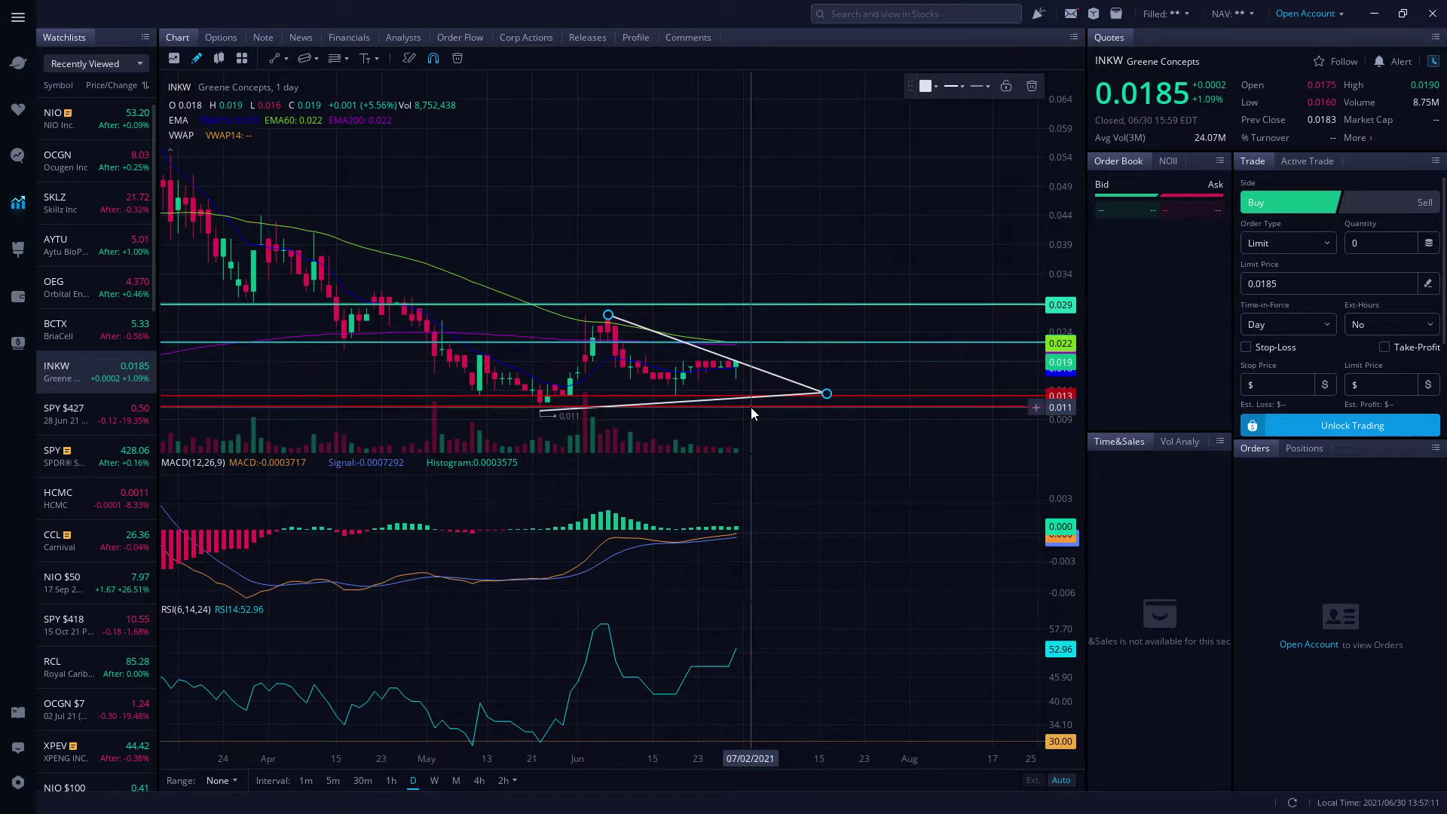
scroll(750, 407, down, 1)
scroll(752, 415, up, 2)
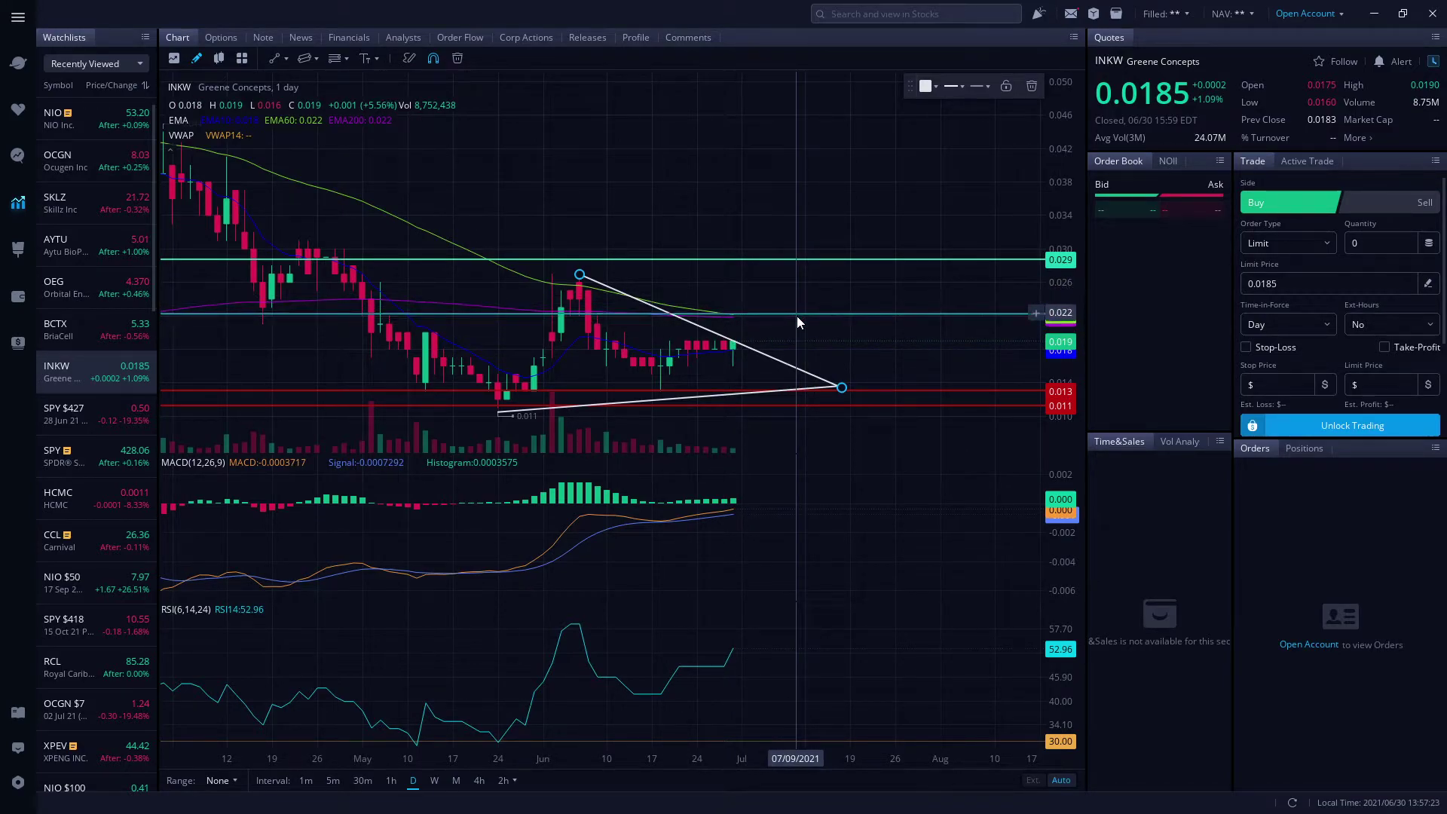
- Examine the late-June candles near the descending trend line up close and compare them with the price history since February
scroll(798, 317, up, 5)
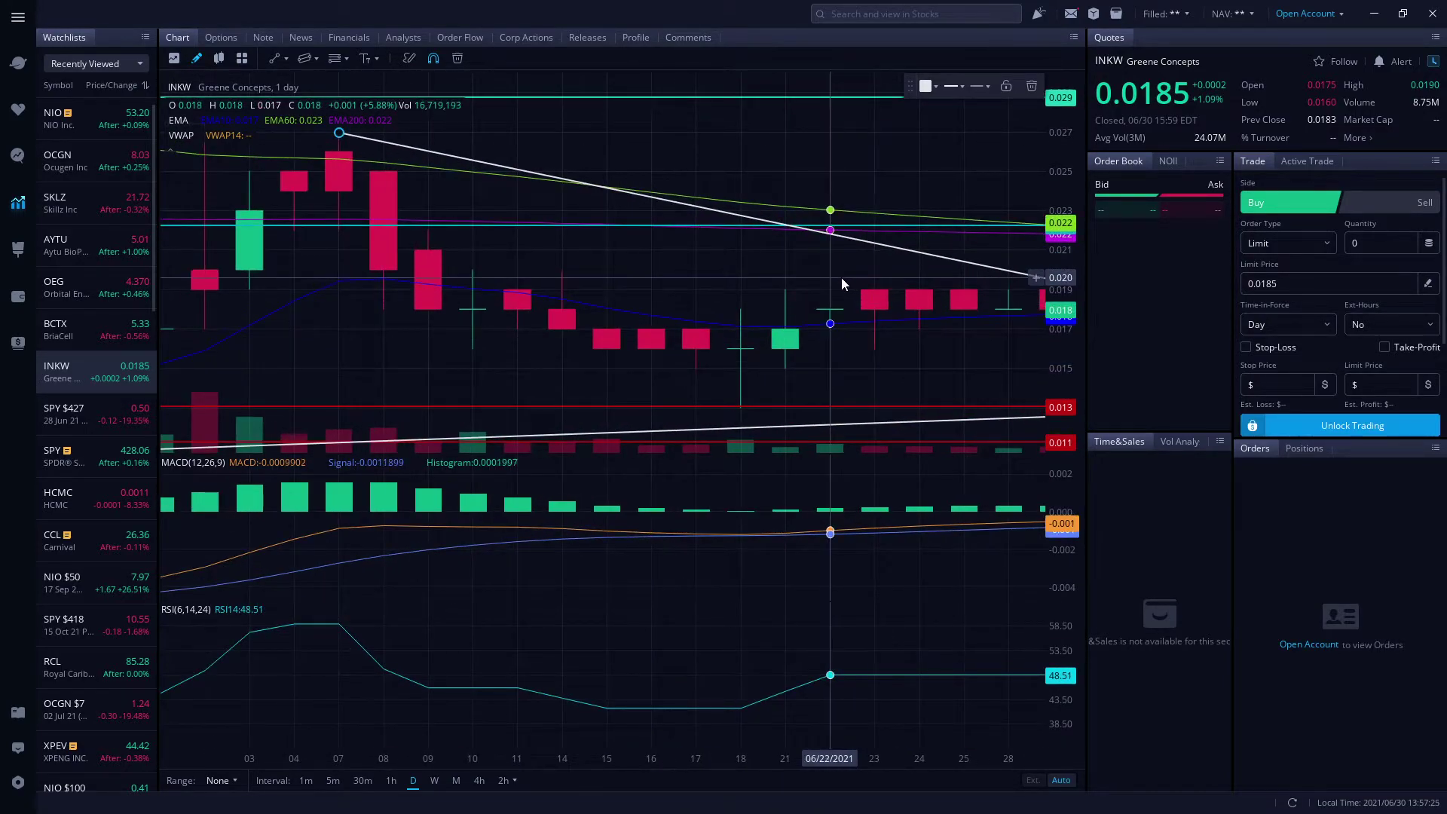
drag(811, 262, 514, 265)
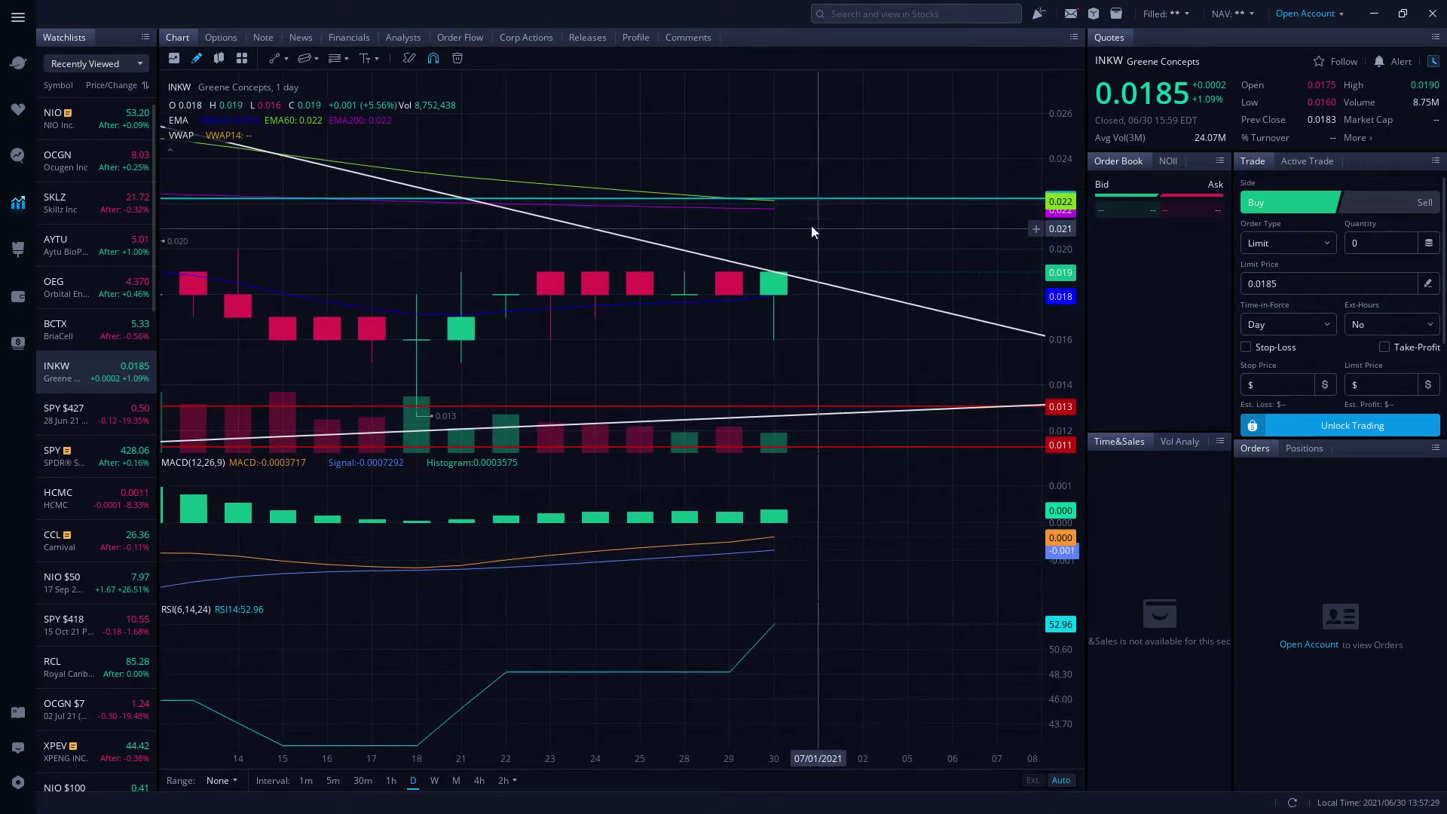
scroll(735, 240, down, 3)
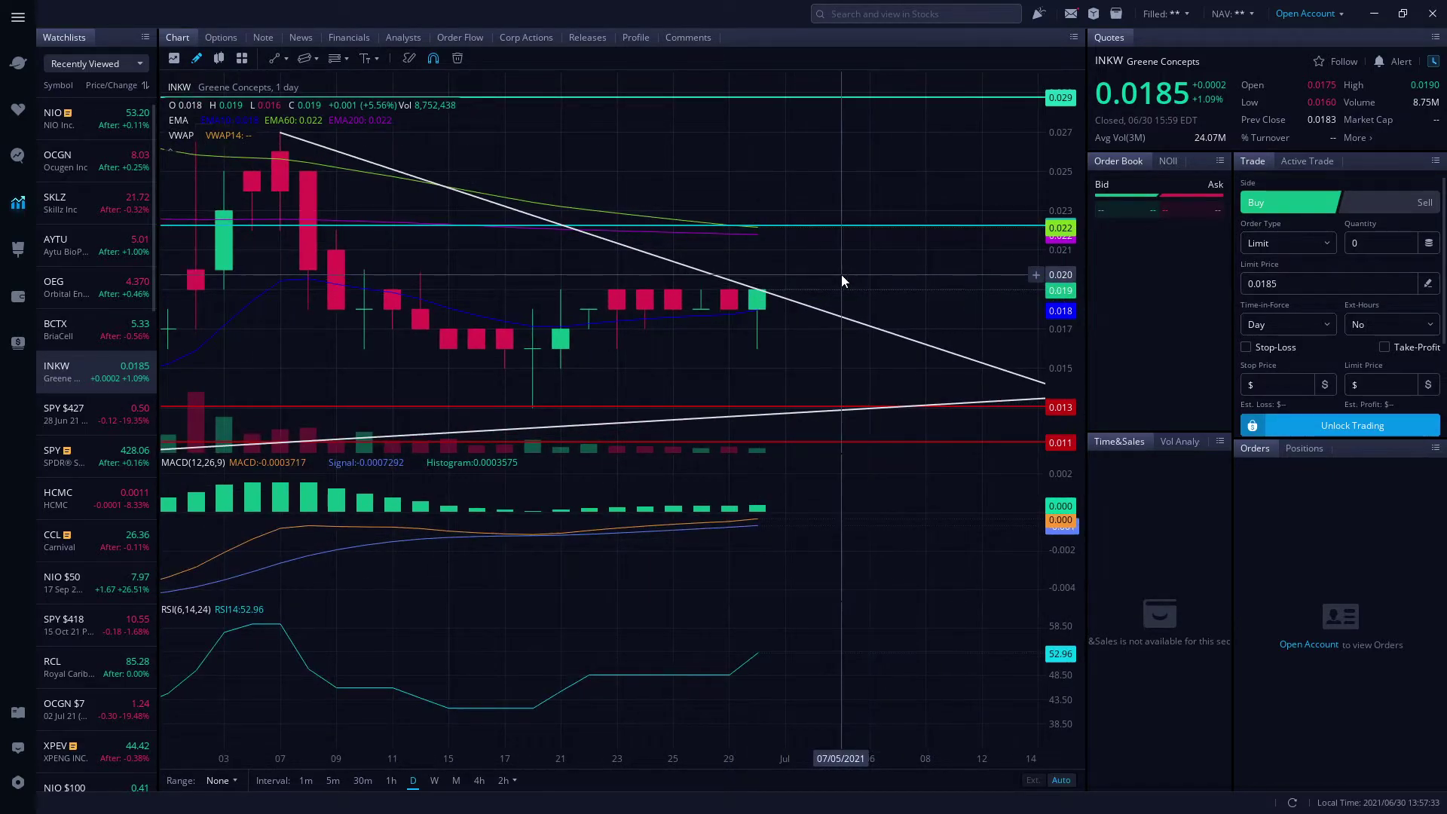
scroll(850, 271, down, 4)
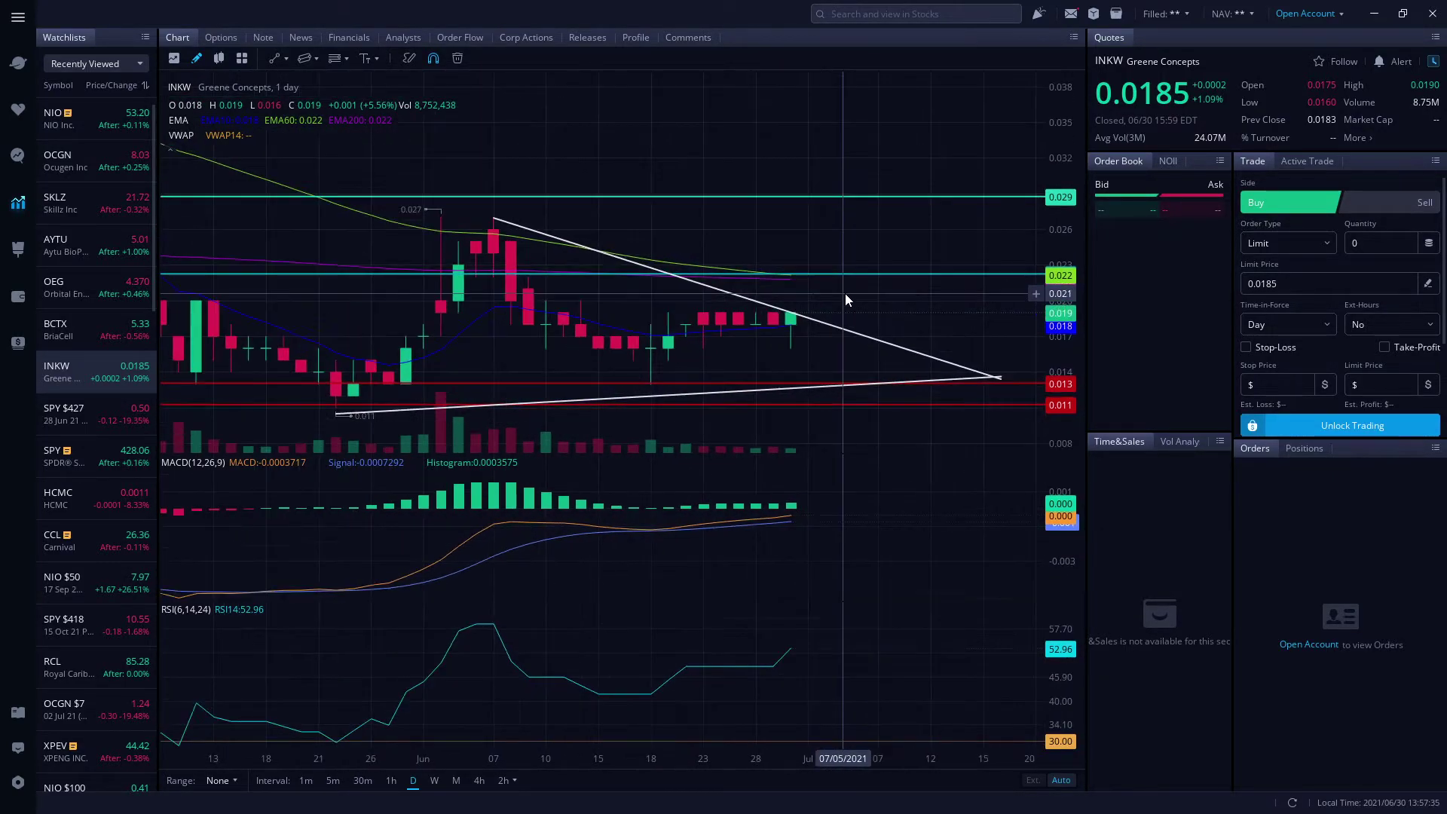
scroll(657, 470, down, 5)
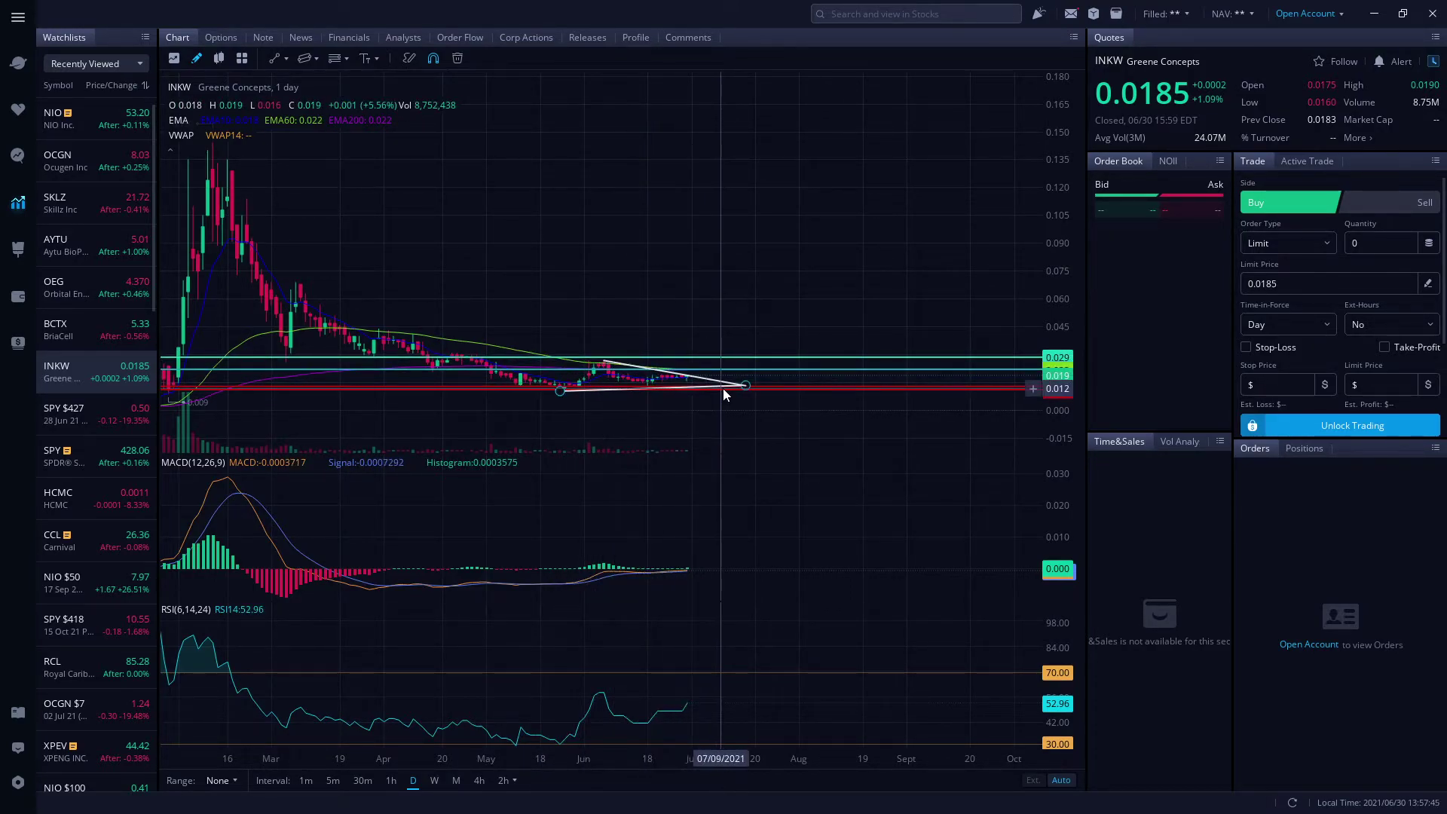
scroll(724, 393, up, 2)
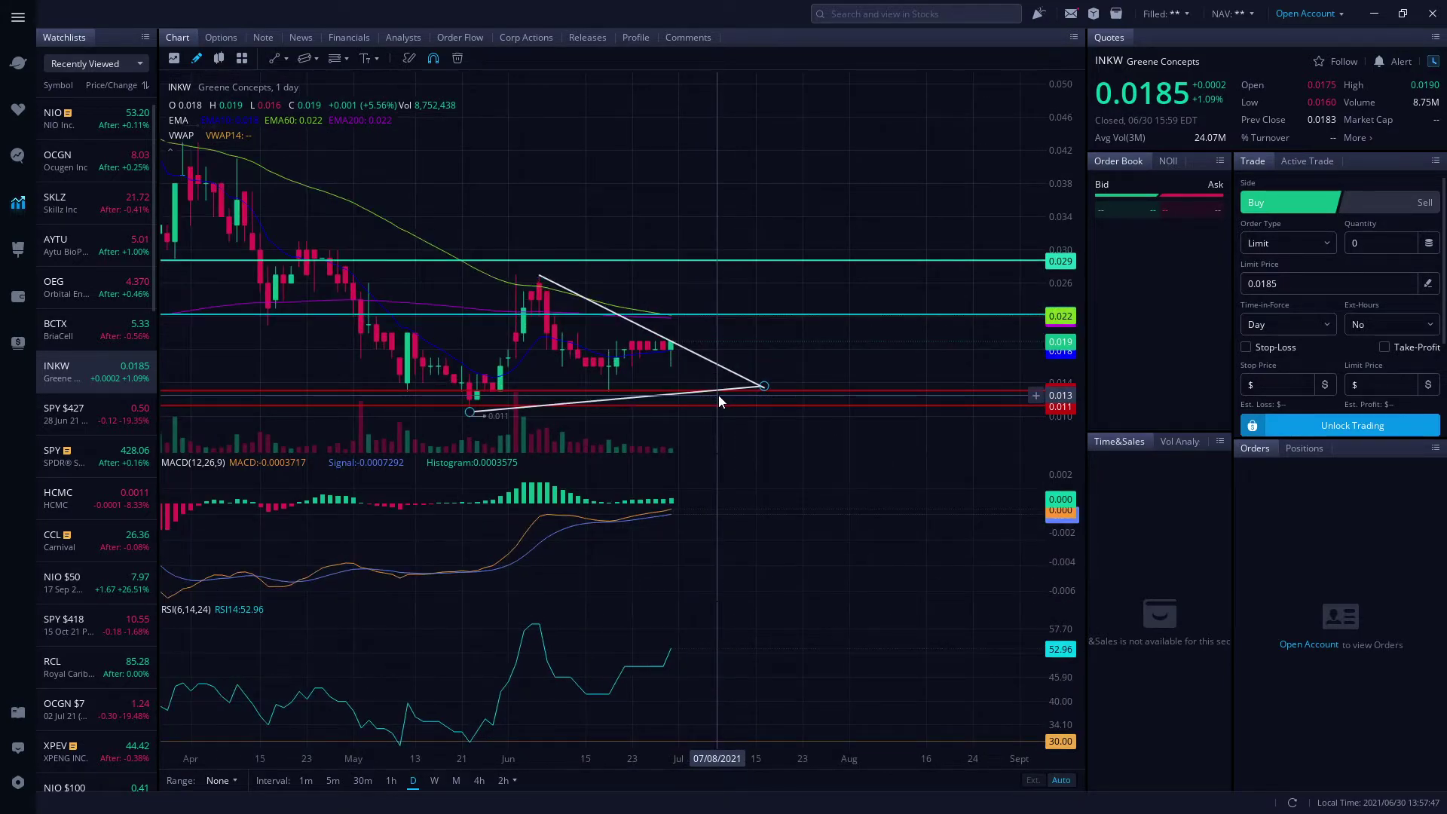
scroll(716, 393, up, 2)
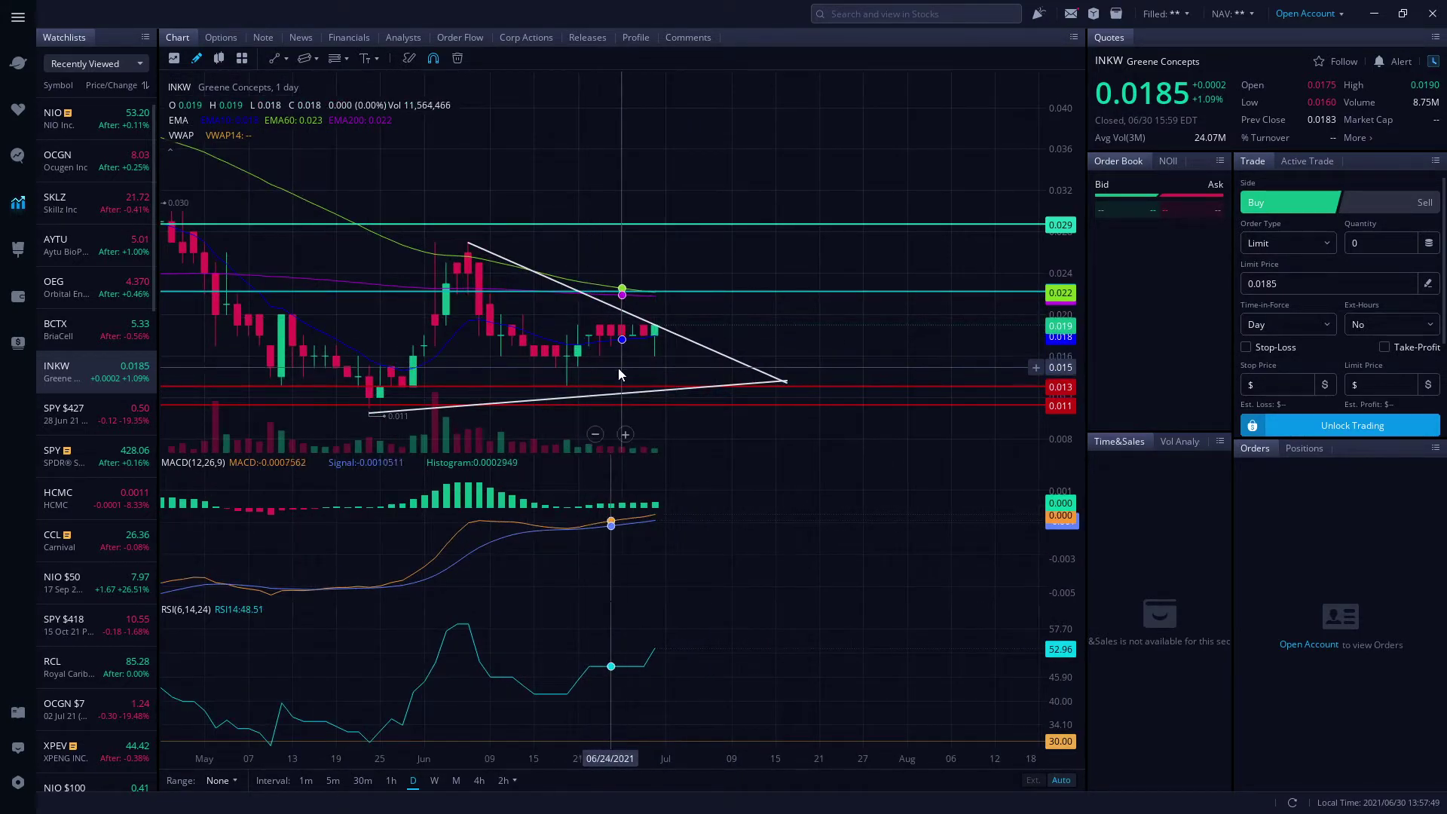
drag(618, 367, 728, 389)
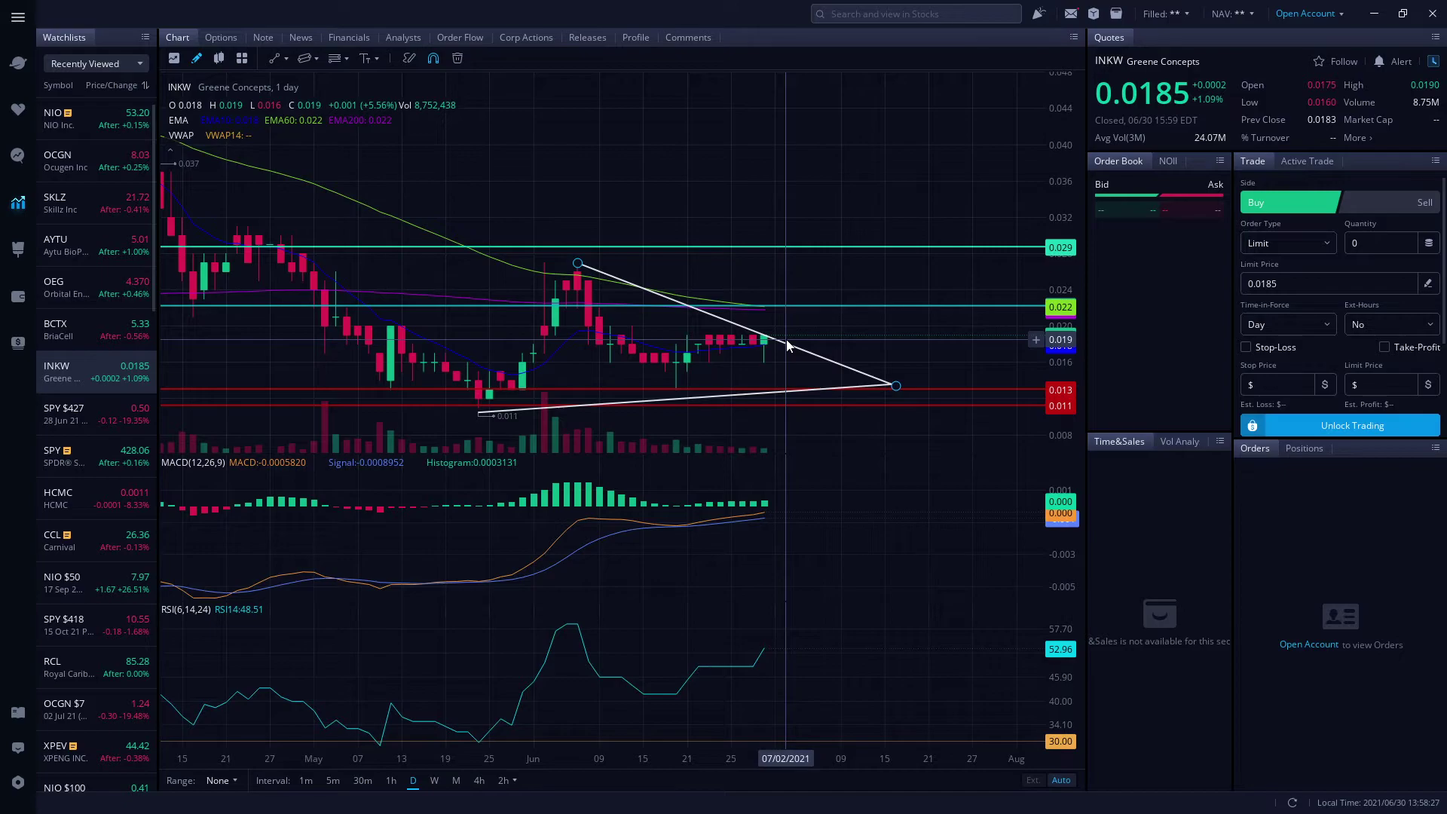
- Examine the latest daily candles against the descending trend line, the 0.022 level and the triangle's apex, then review the MACD and RSI since April
scroll(785, 339, up, 3)
scroll(784, 331, up, 3)
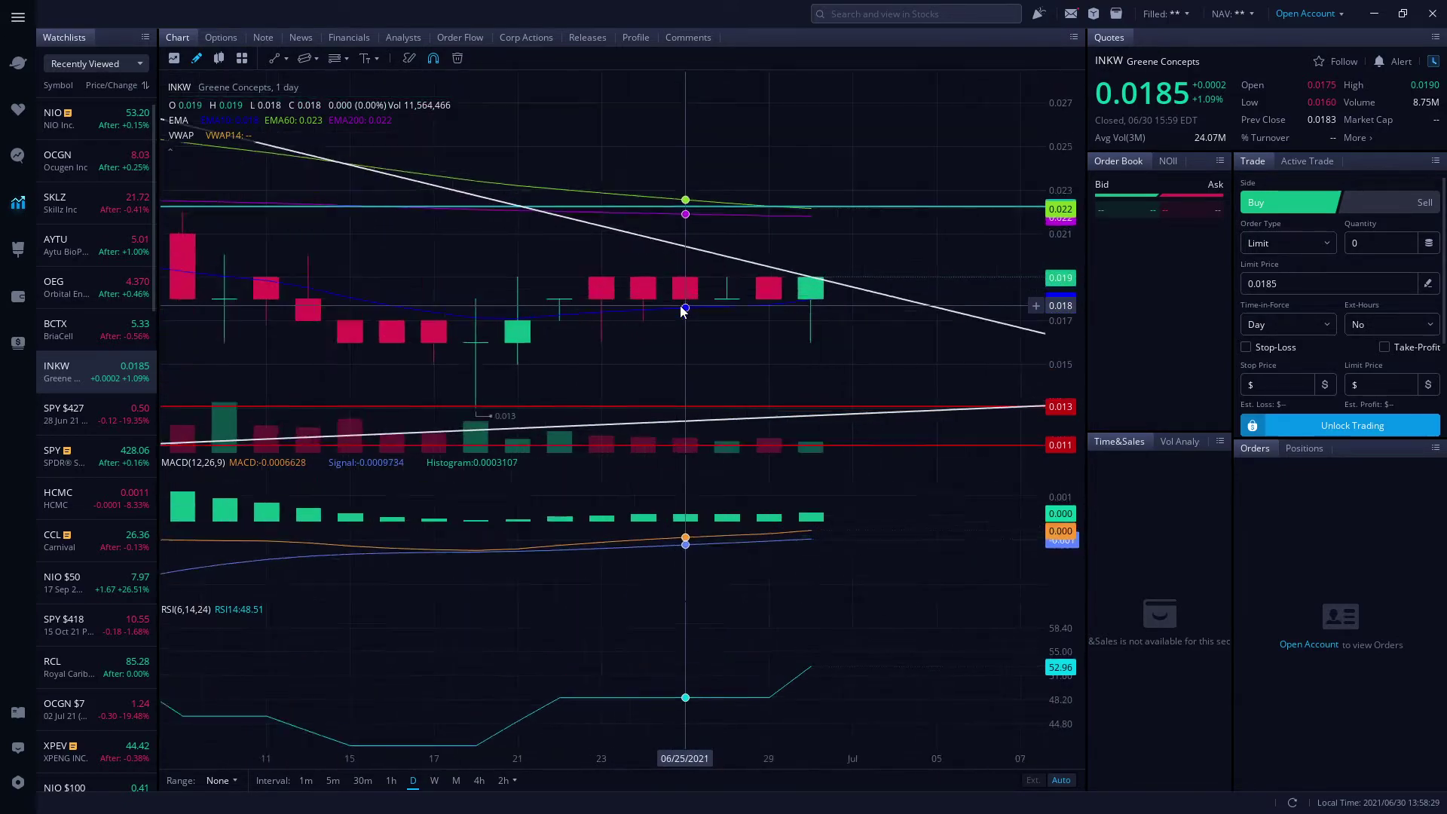
scroll(738, 271, down, 2)
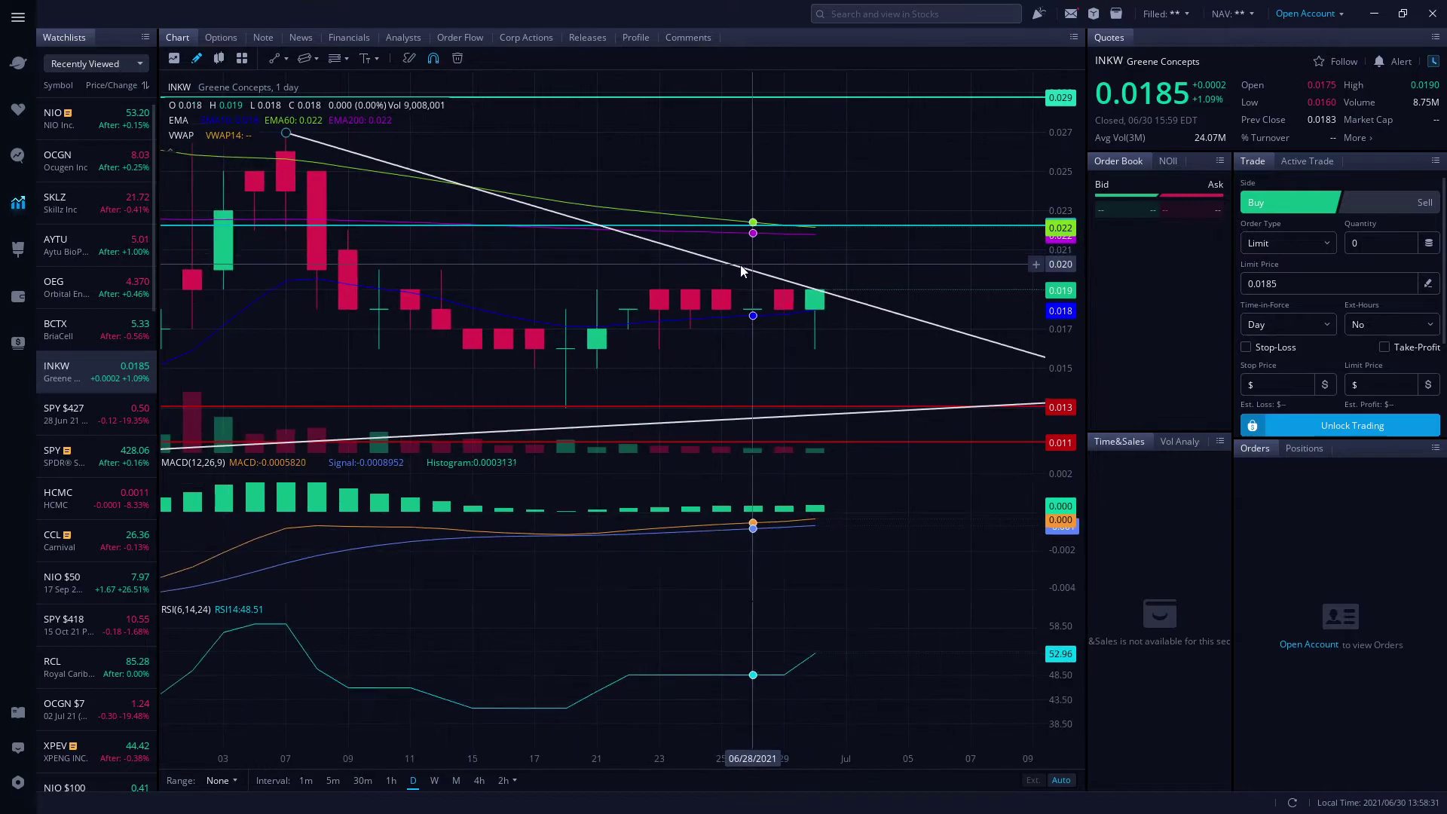
scroll(738, 271, down, 5)
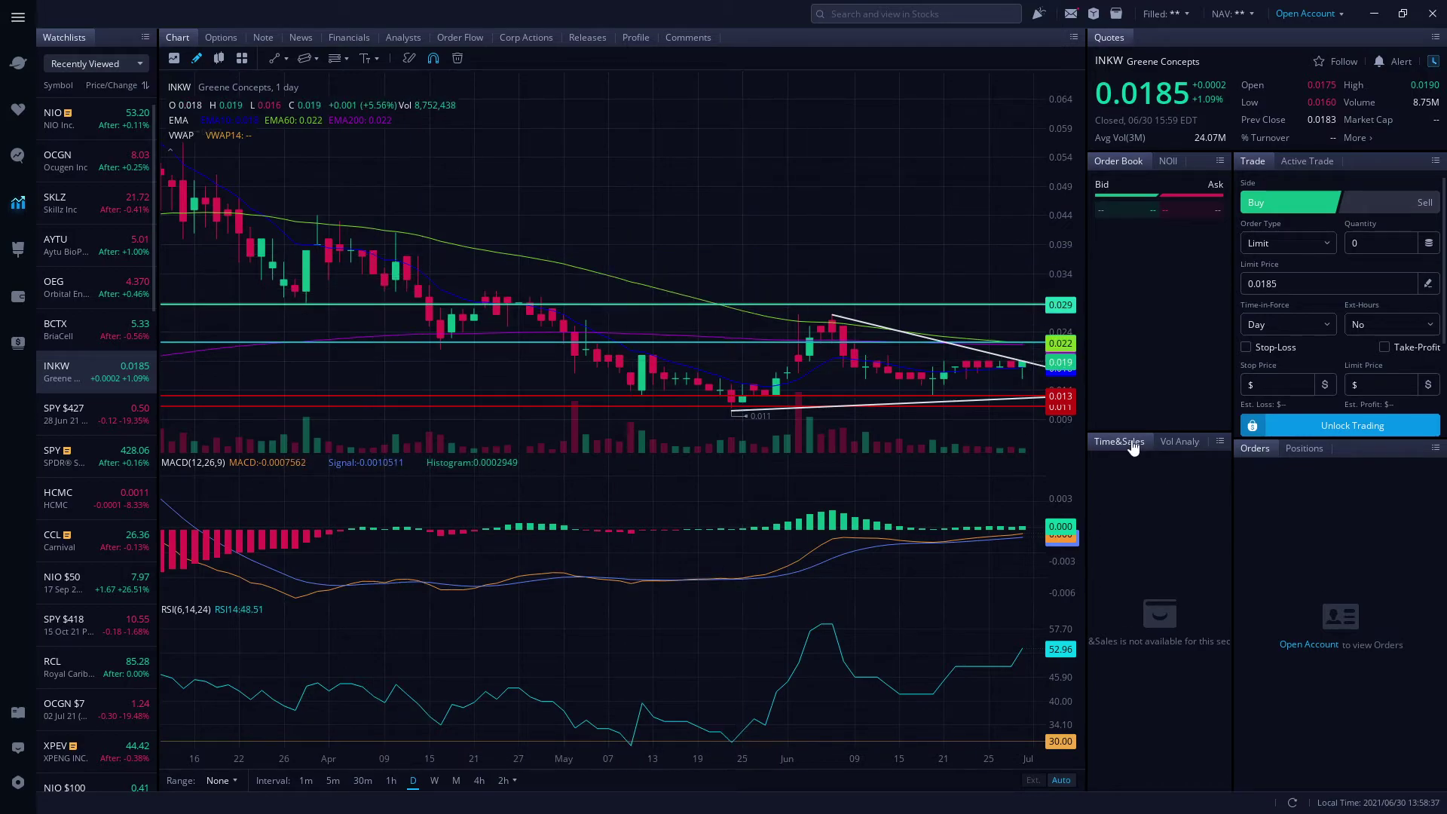
drag(933, 464, 618, 481)
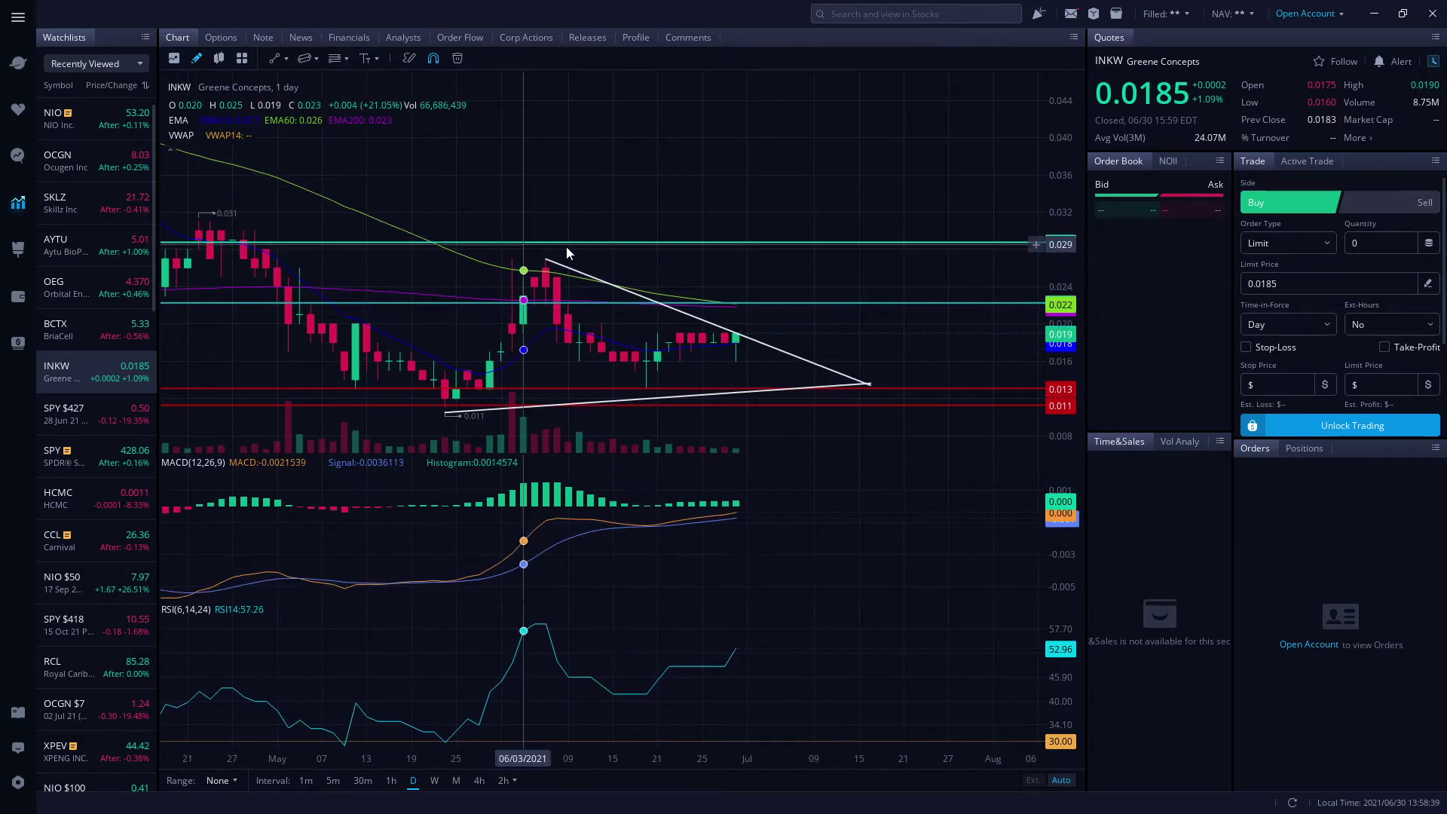
scroll(752, 324, up, 6)
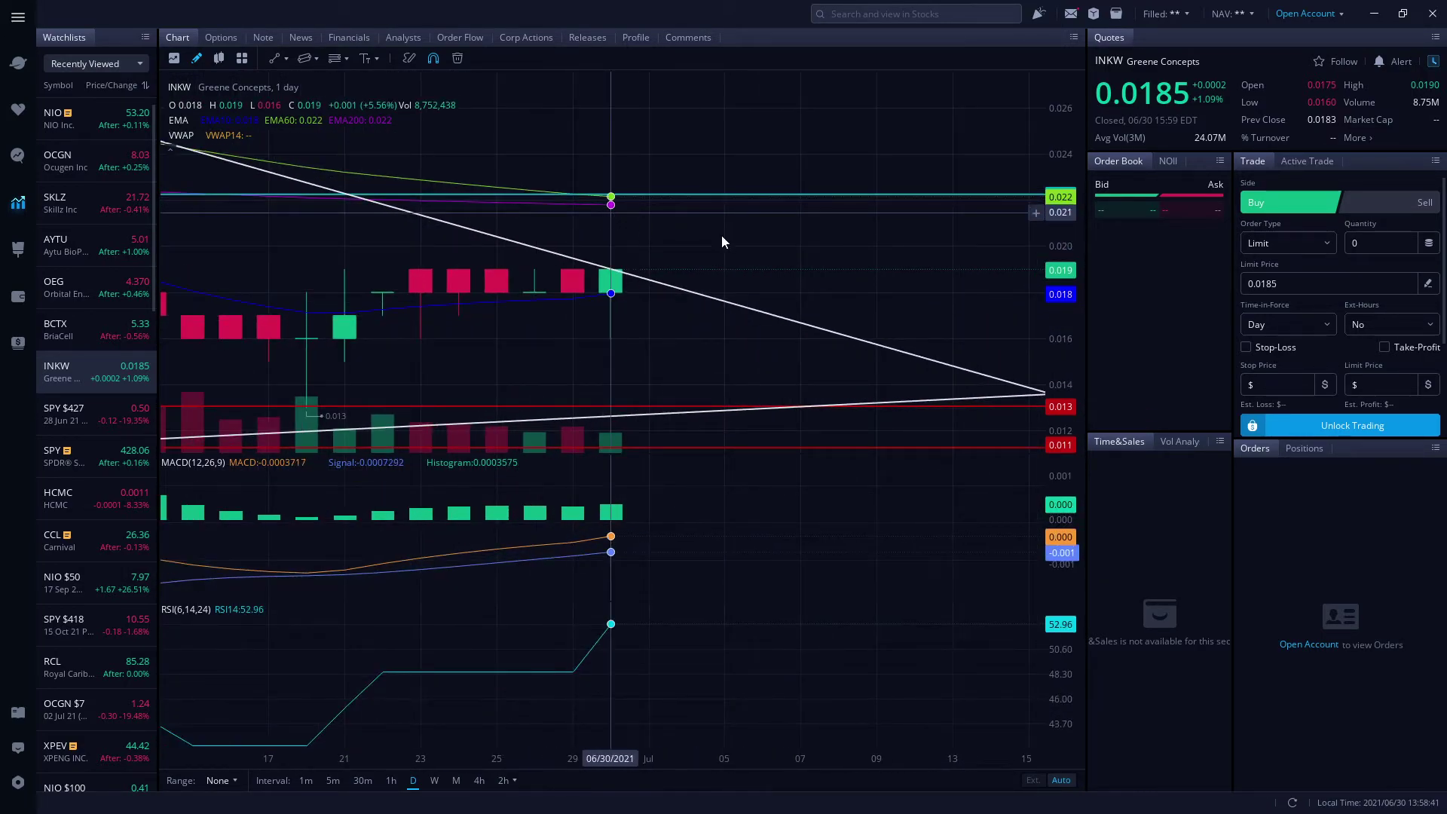
drag(752, 243, 869, 269)
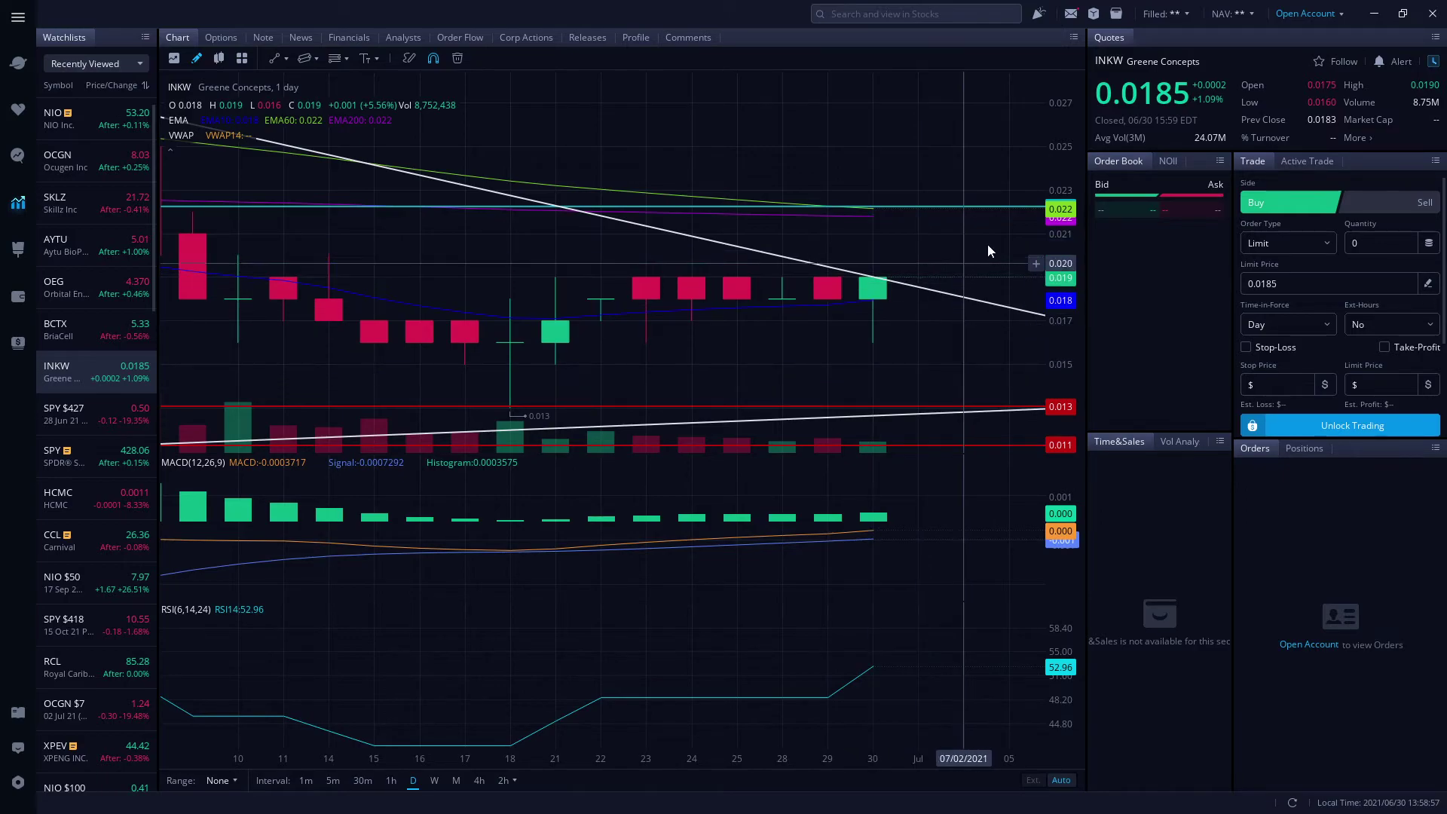
scroll(810, 547, down, 3)
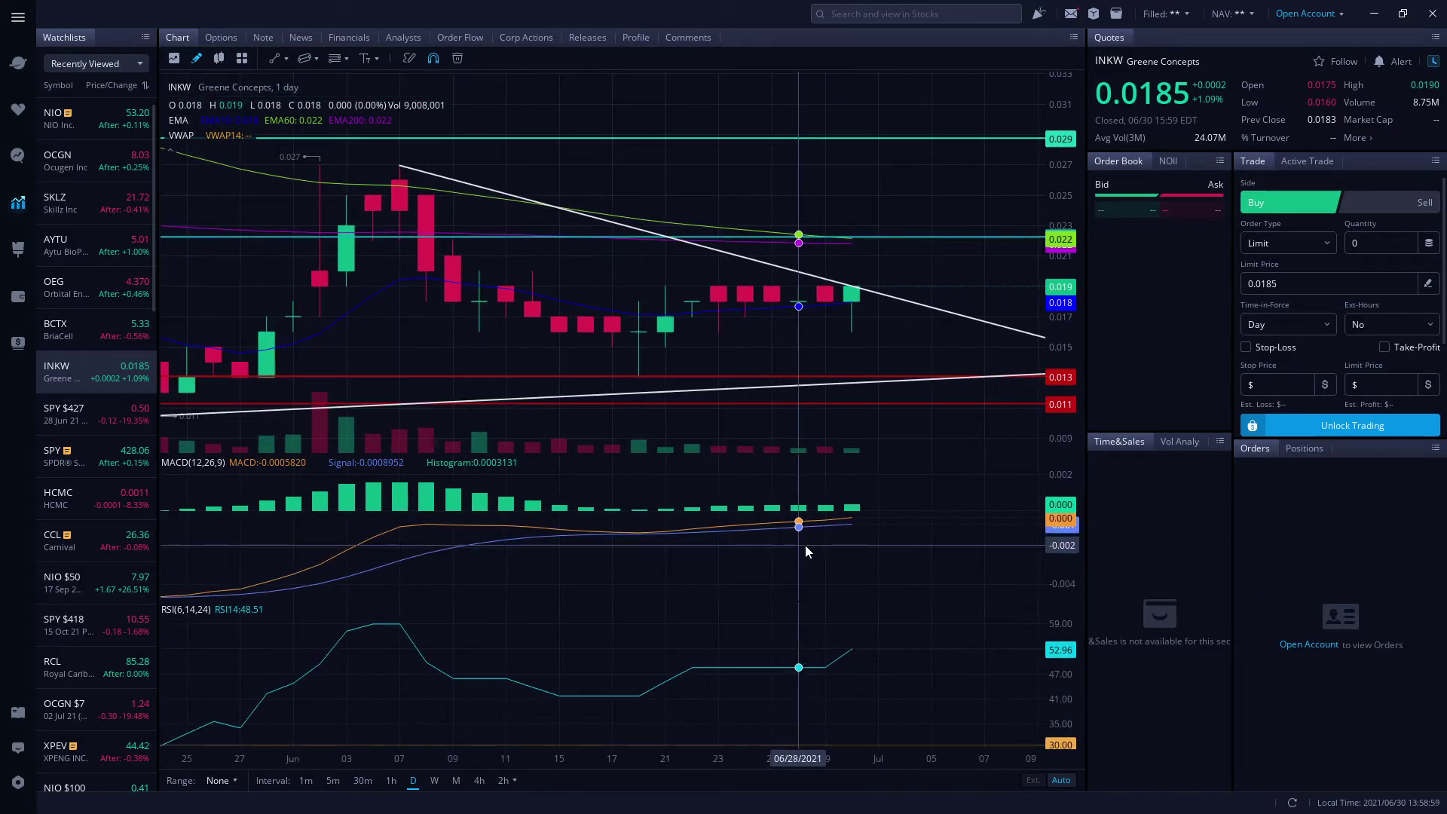
scroll(805, 548, down, 5)
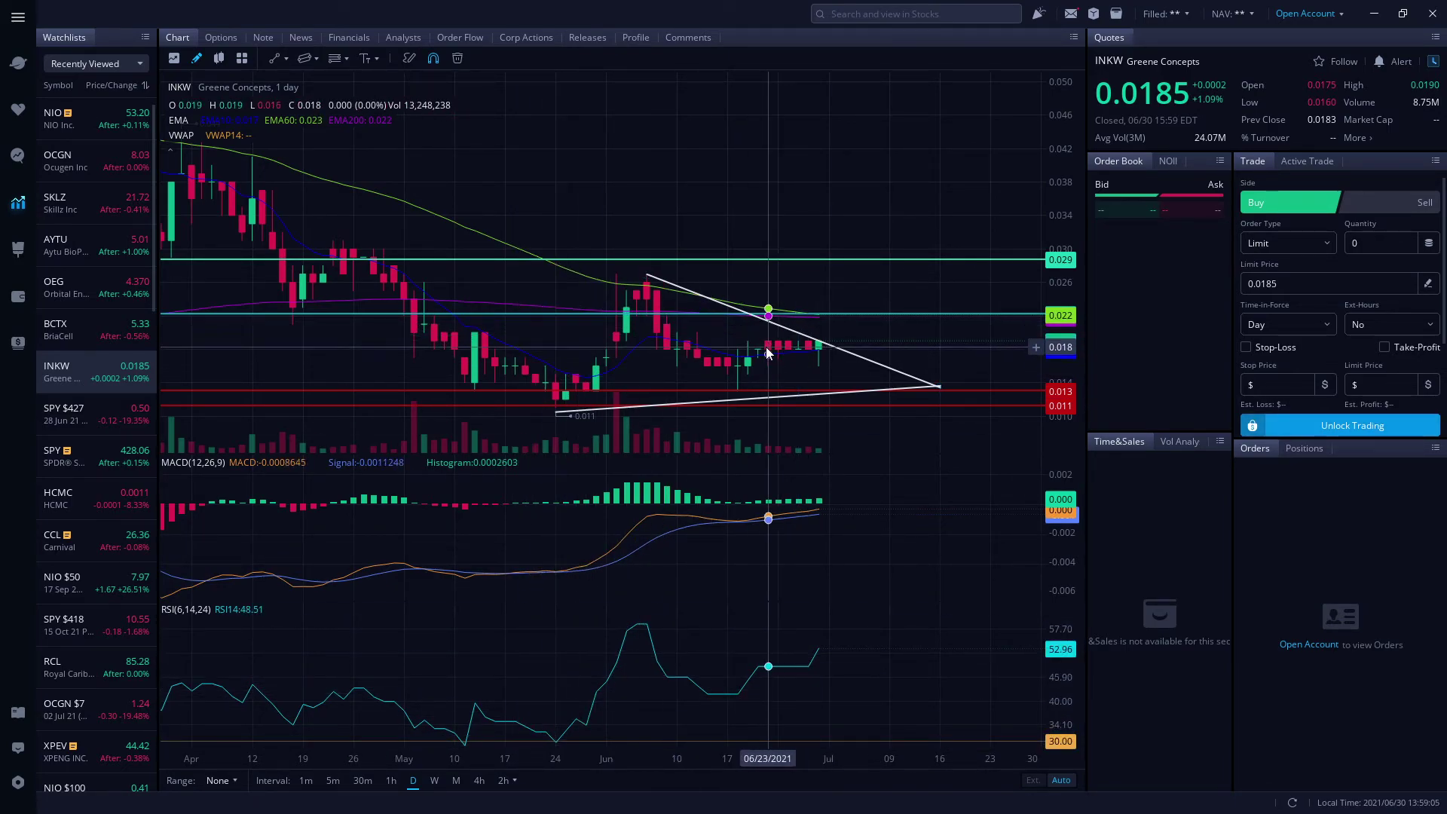
scroll(766, 347, up, 3)
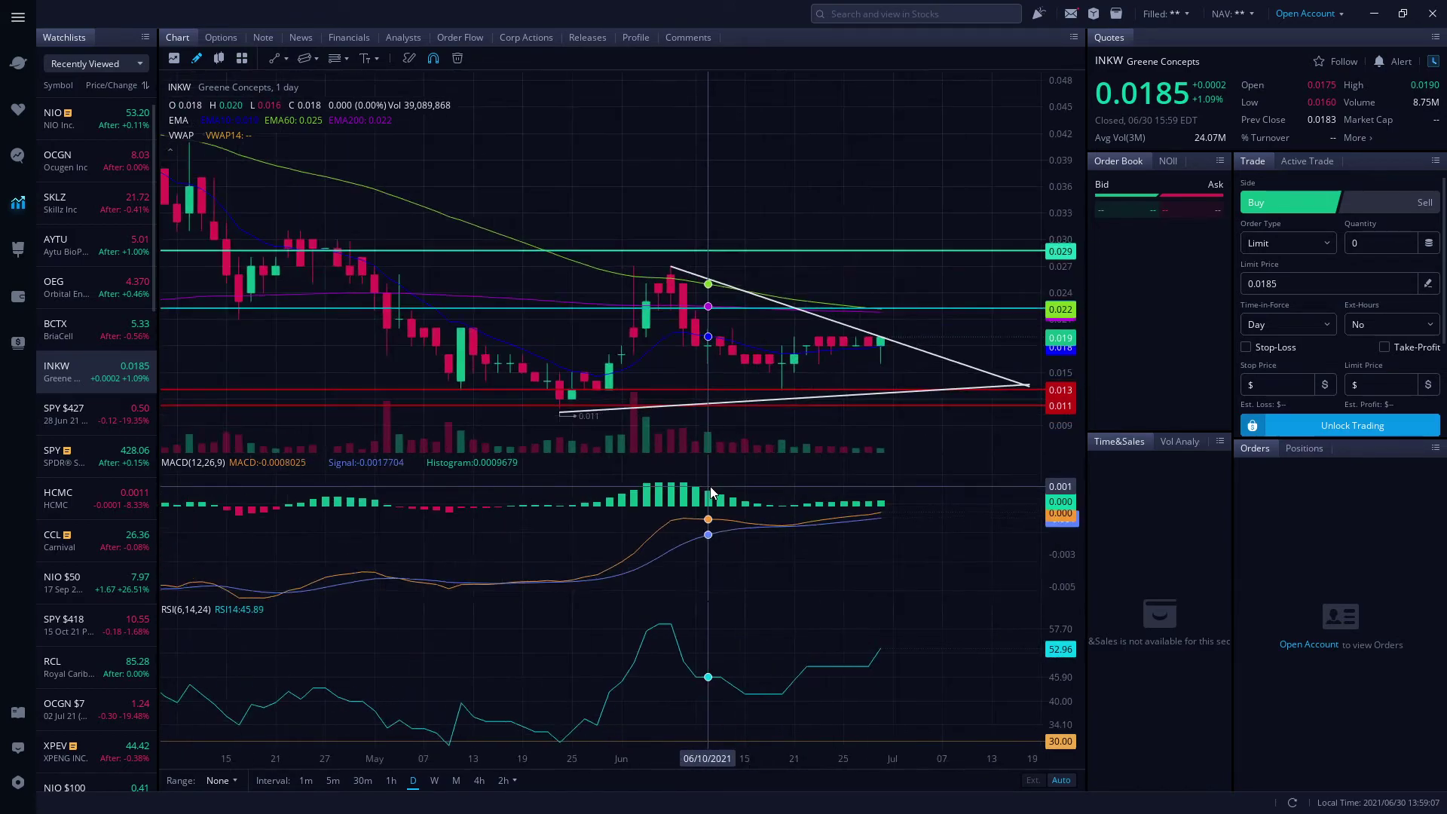